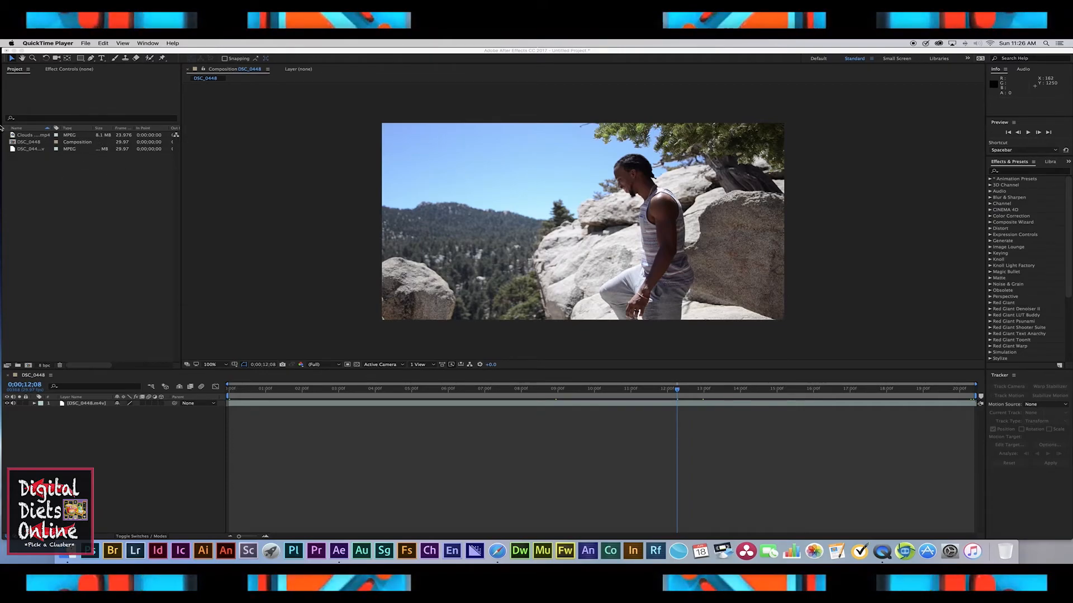
Step: Add the clouds background video to the DSC_0448 composition and scale it to fill the frame
click(48, 175)
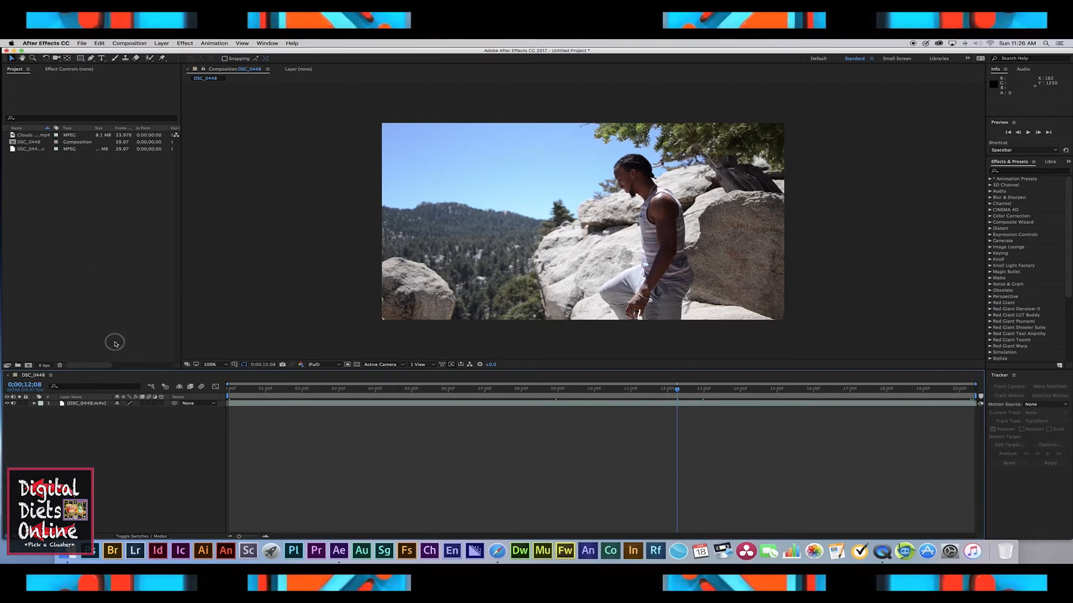
drag(27, 134, 120, 400)
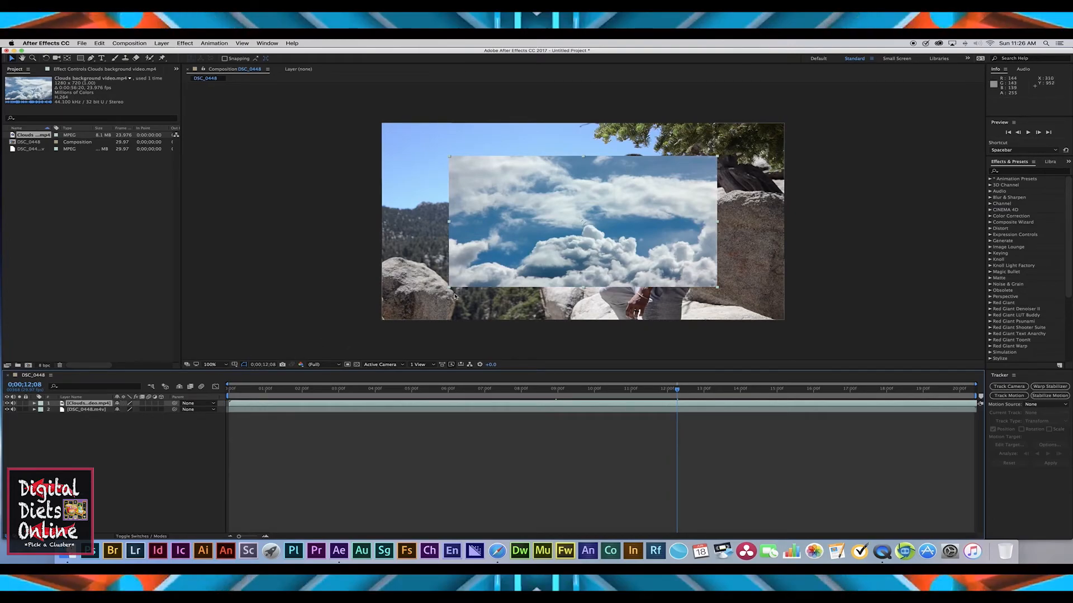
drag(448, 288, 378, 320)
drag(582, 123, 583, 121)
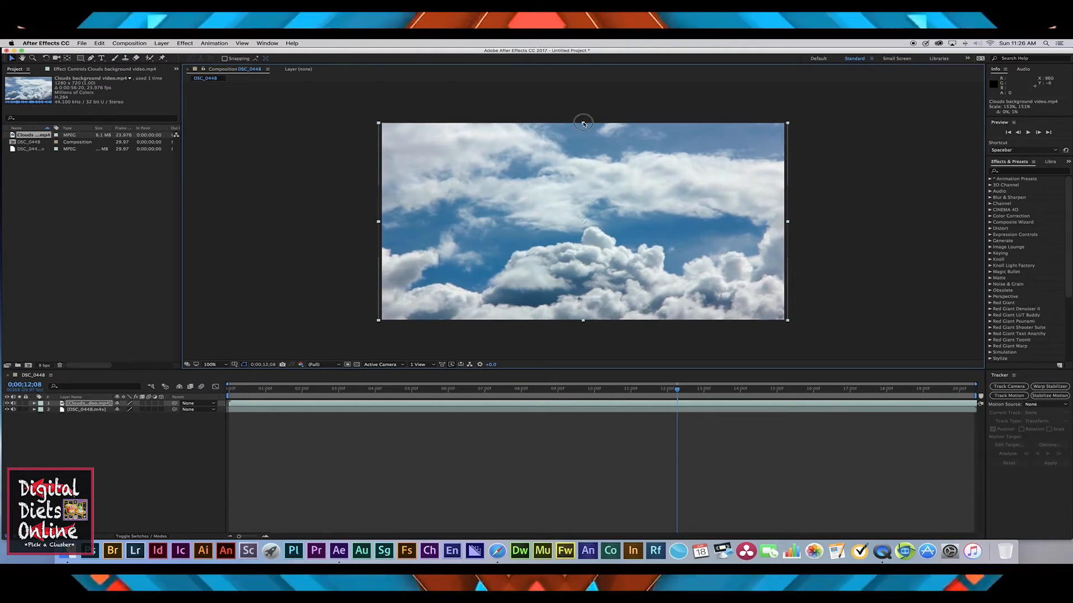
Step: Search effects for "linea" and apply Linear Wipe to the clouds layer
click(322, 166)
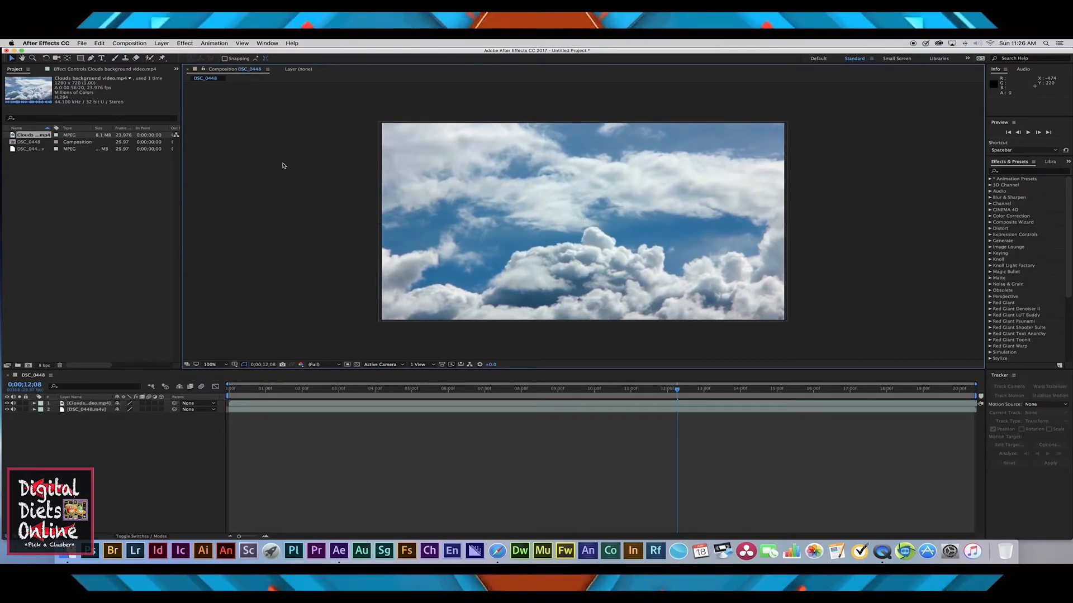
click(246, 411)
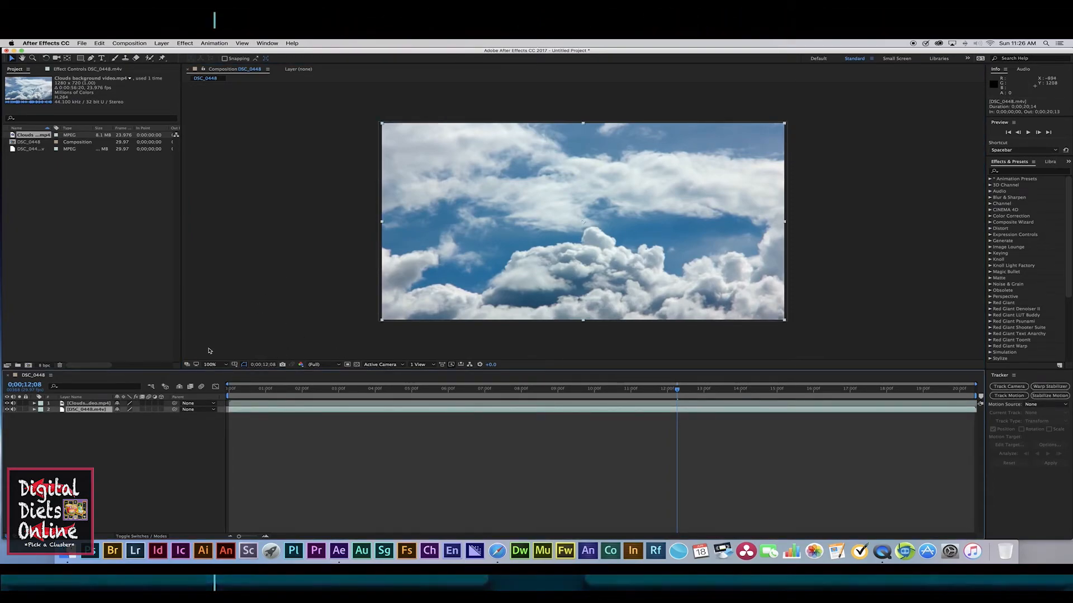
click(294, 403)
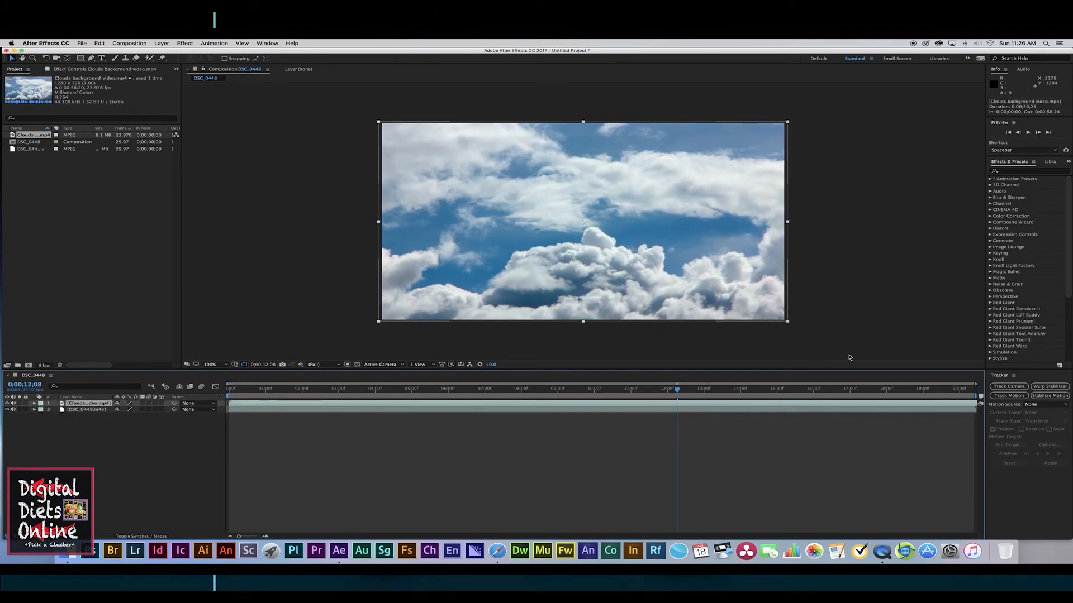
click(1044, 172)
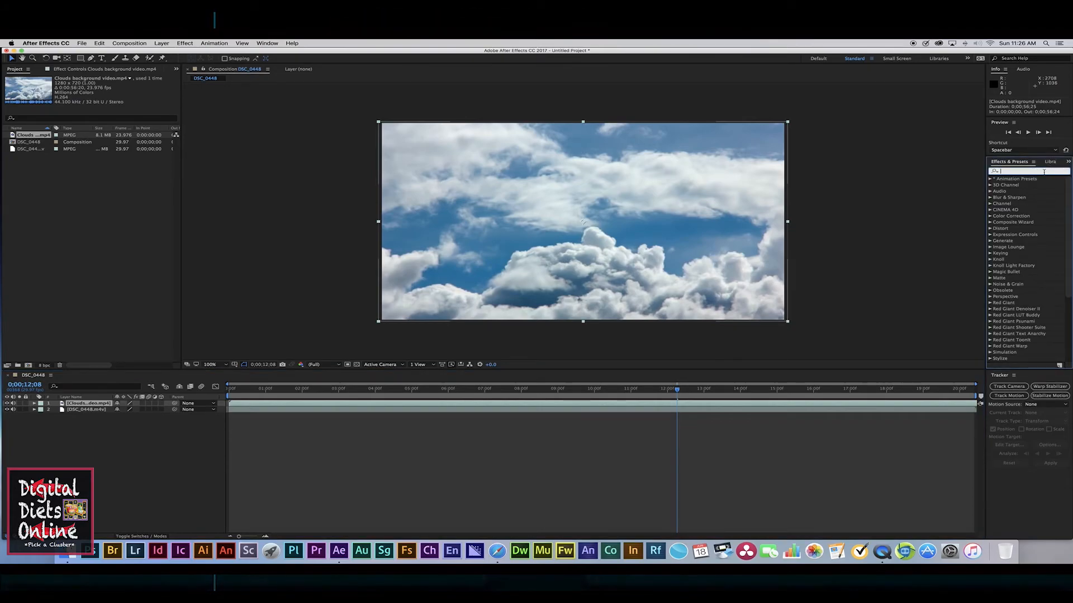
text(linear)
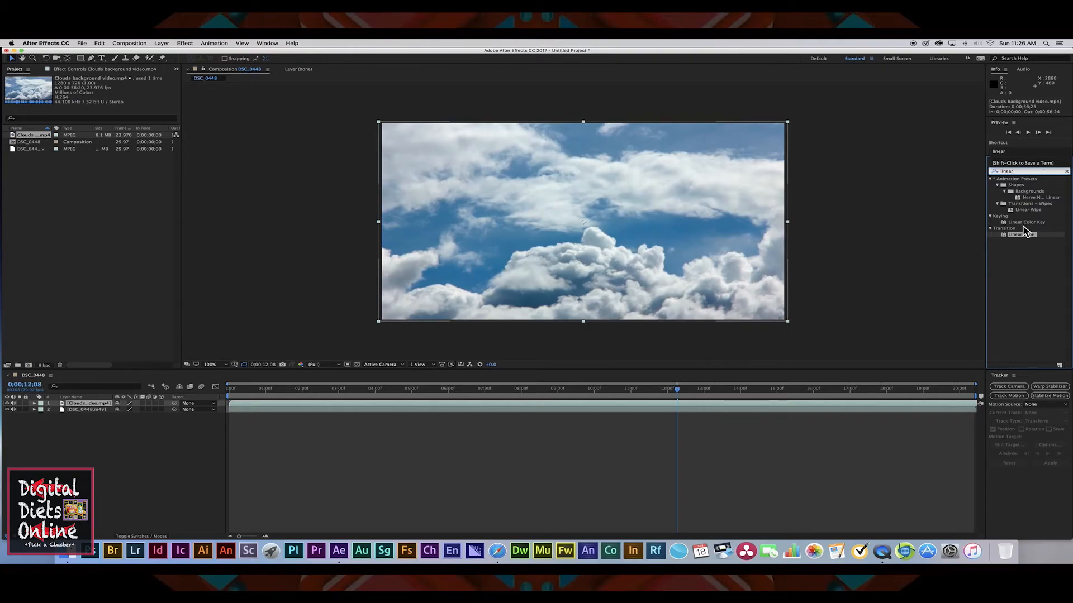
drag(1027, 235, 890, 271)
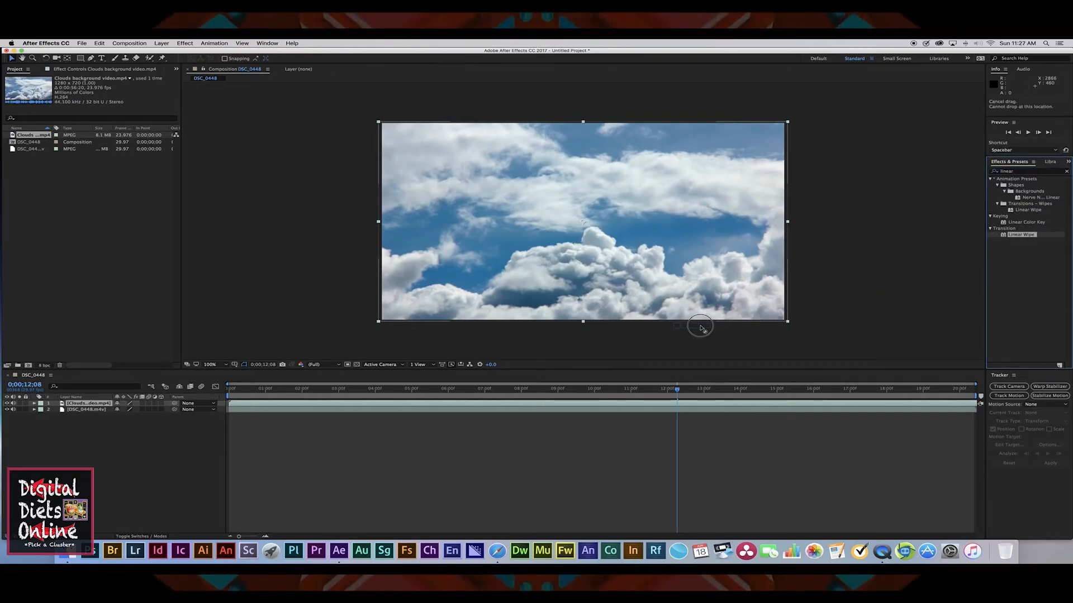
drag(683, 345, 611, 402)
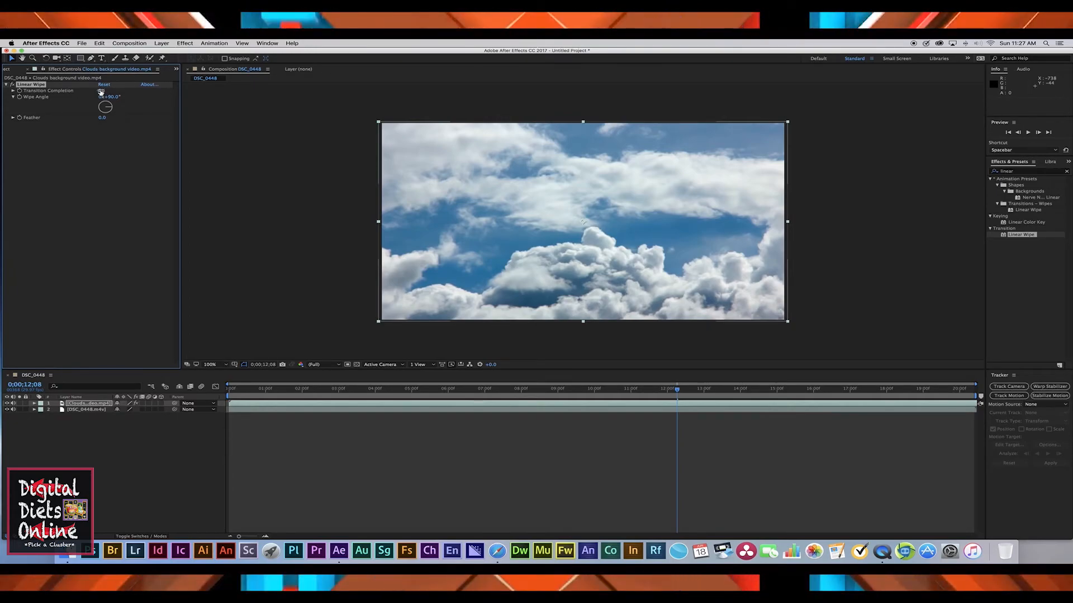
Step: Set Linear Wipe's Transition Completion to 30%, Wipe Angle to 0°, and Feather to 179
click(101, 90)
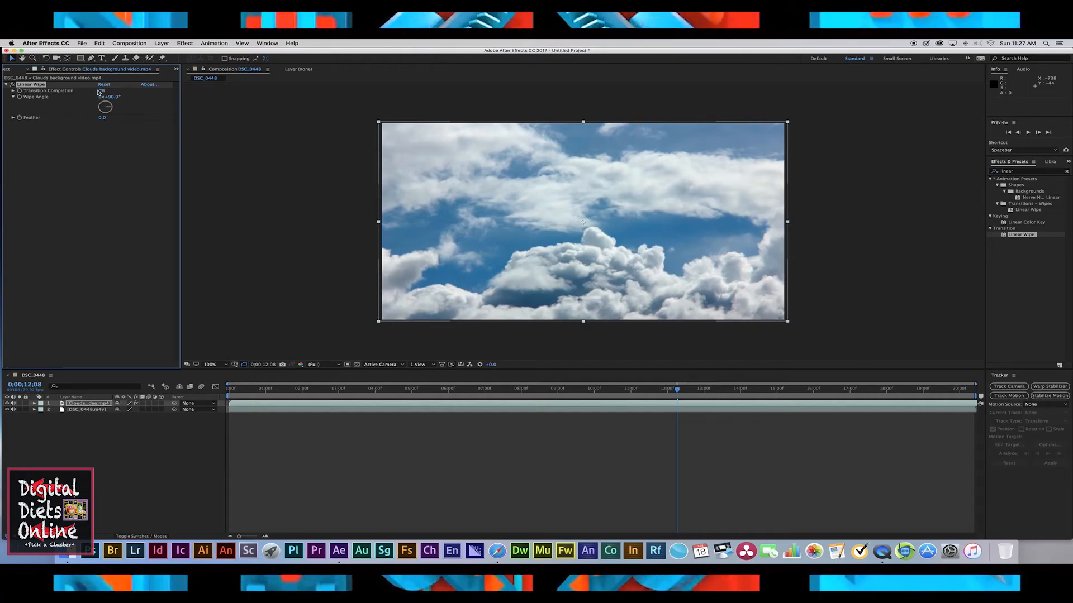
text(30)
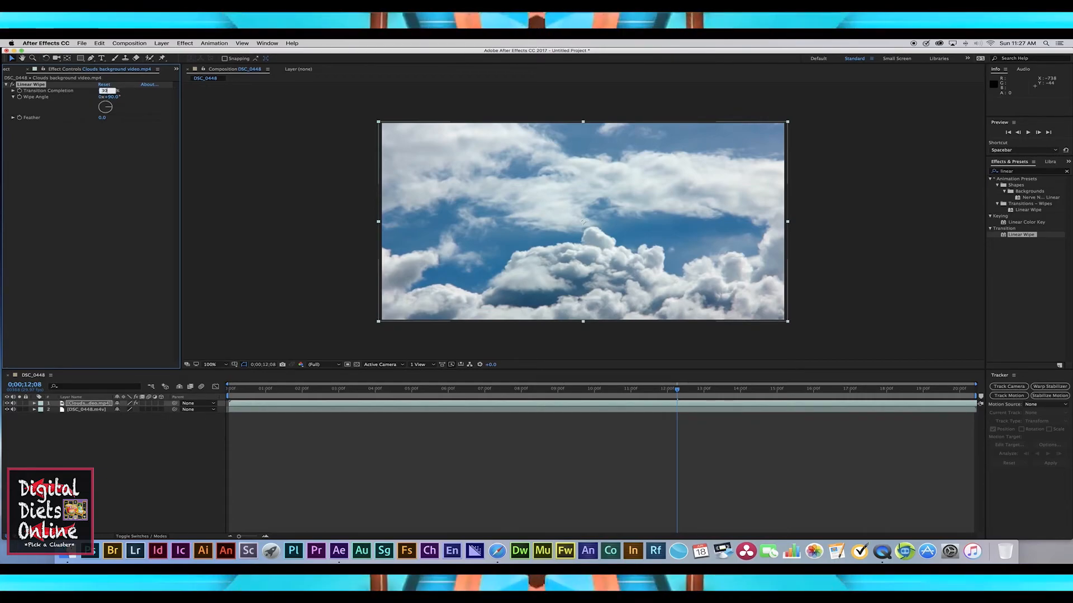
click(116, 98)
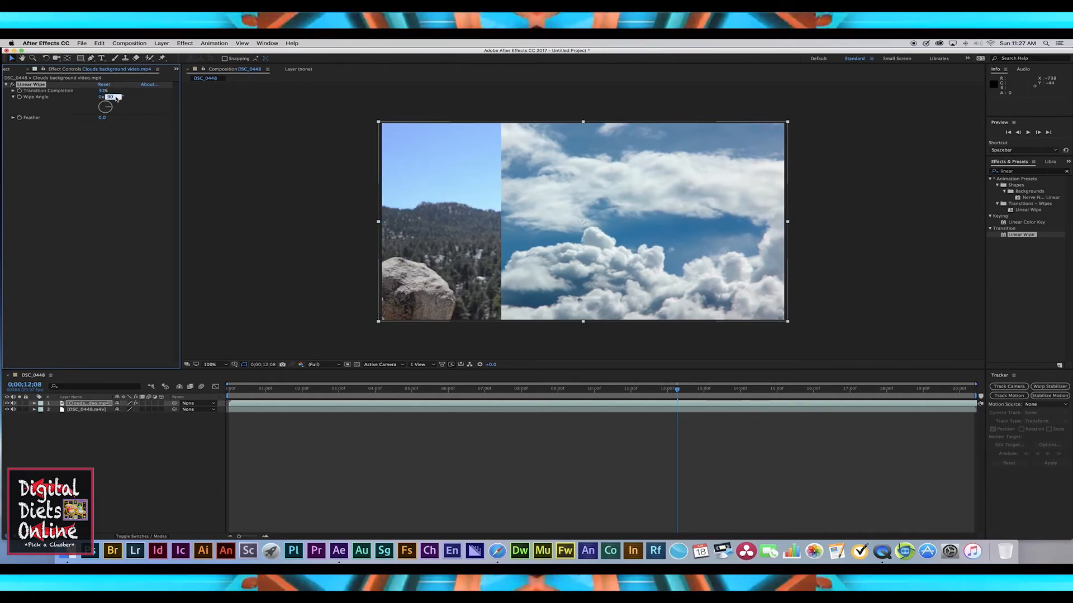
text(0)
click(101, 118)
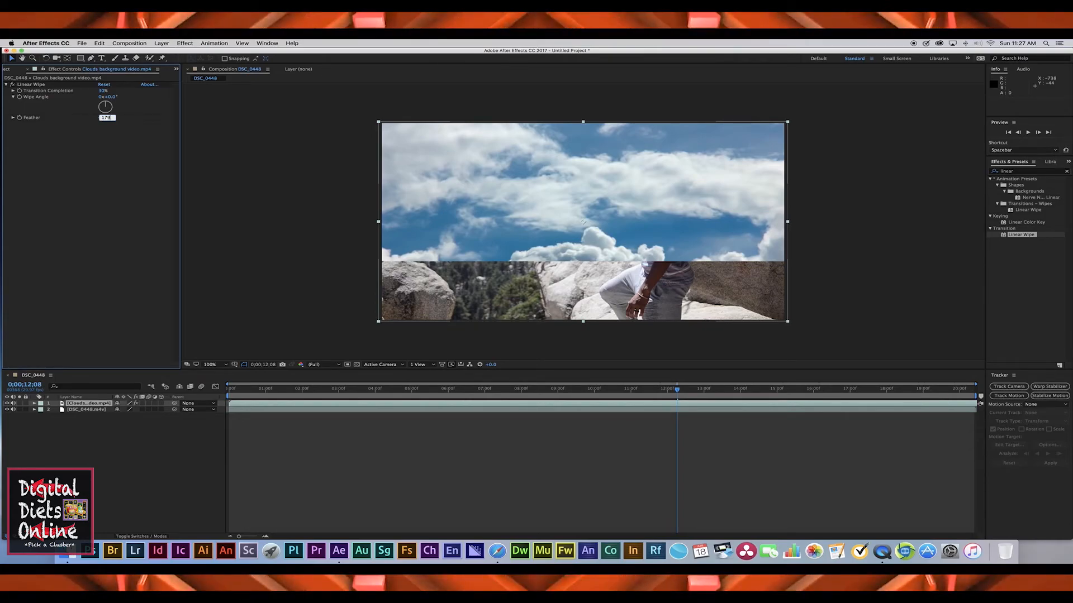
text(179)
key(Return)
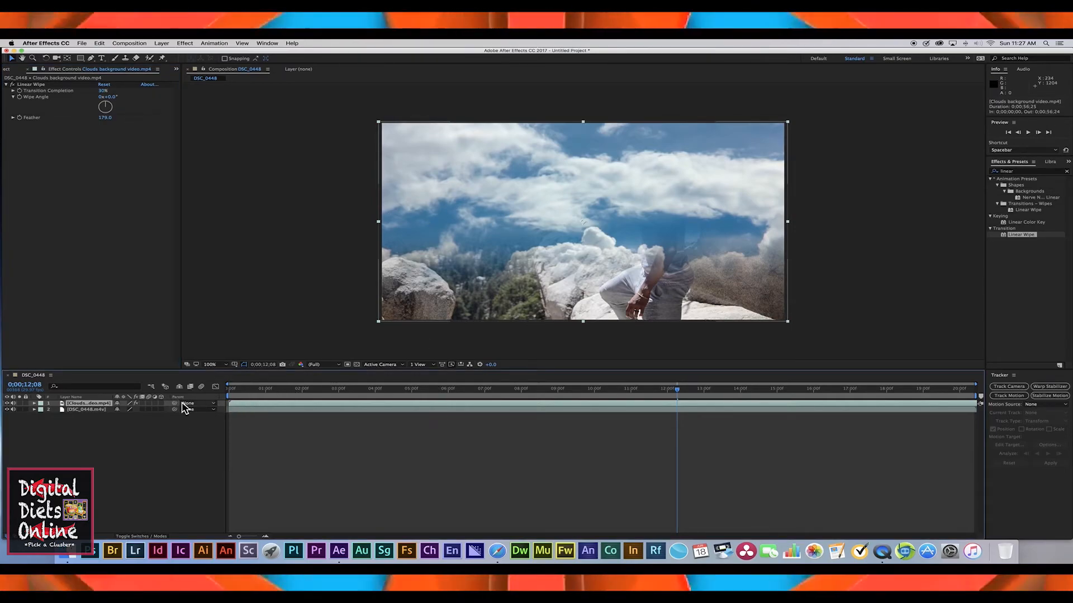
Step: Move the clouds layer upward so its soft edge blends into the sky, viewing at 100%
drag(560, 288, 578, 205)
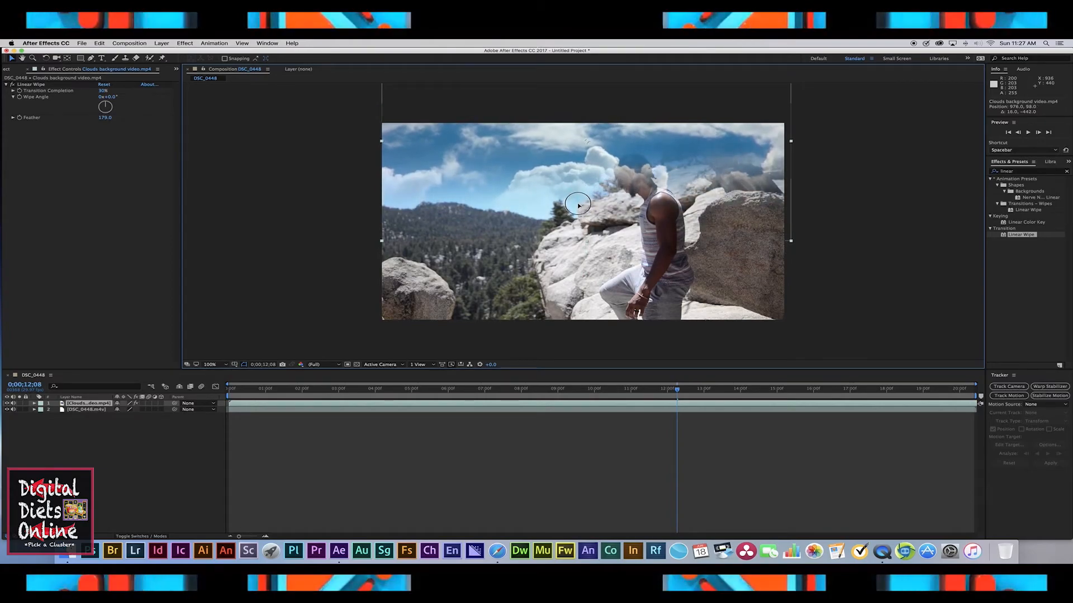
key(comma)
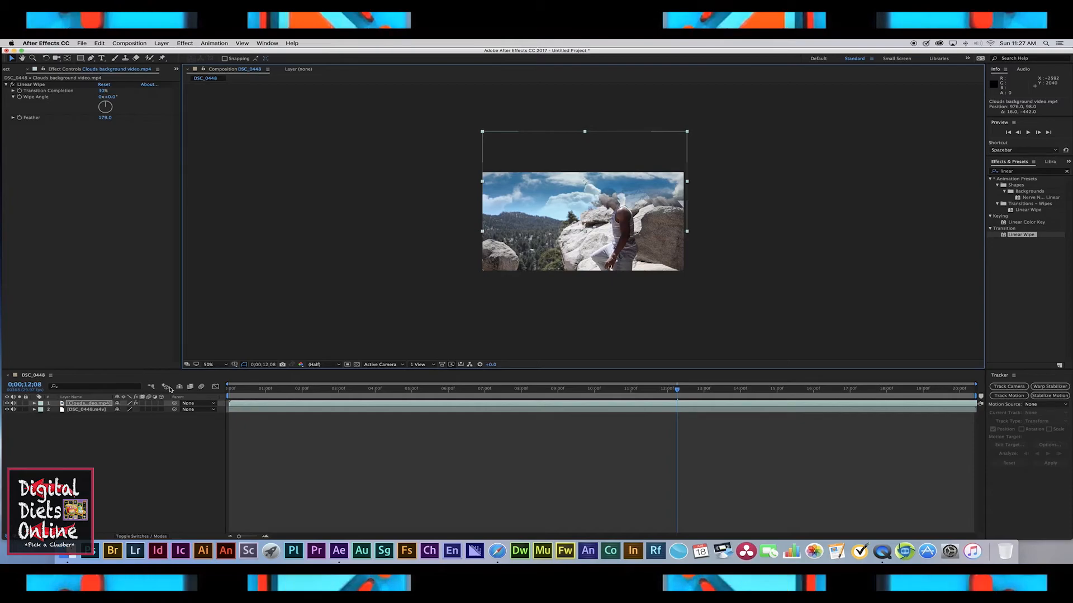
click(225, 367)
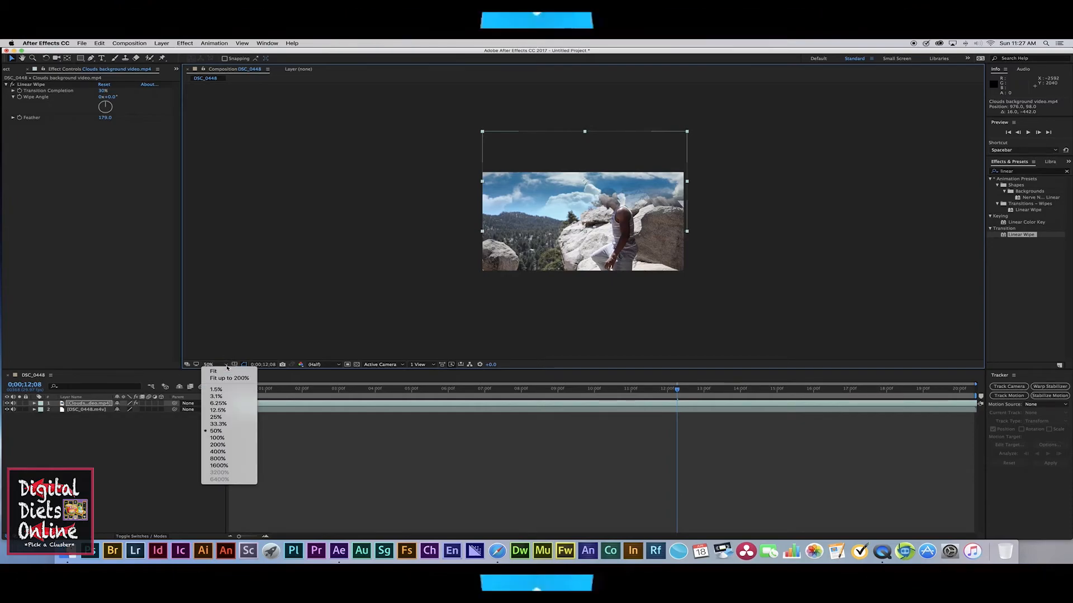
click(217, 438)
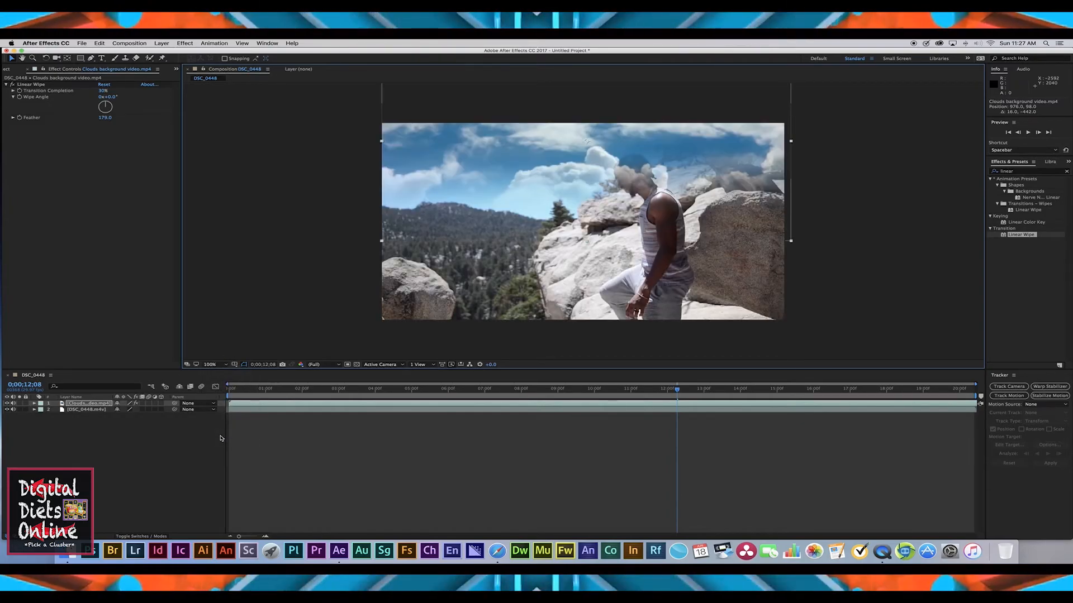
click(292, 308)
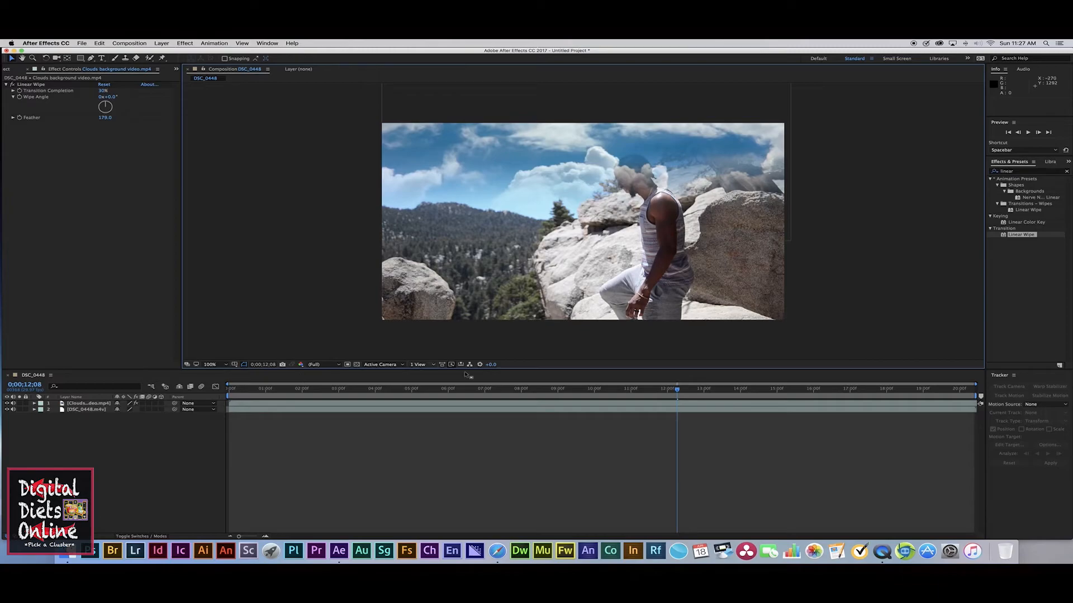
Step: Open the Tracker panel and start Track Motion on the DSC_0448 footage layer
mouse_move(679, 391)
mouse_down()
mouse_move(592, 392)
mouse_move(665, 391)
mouse_up()
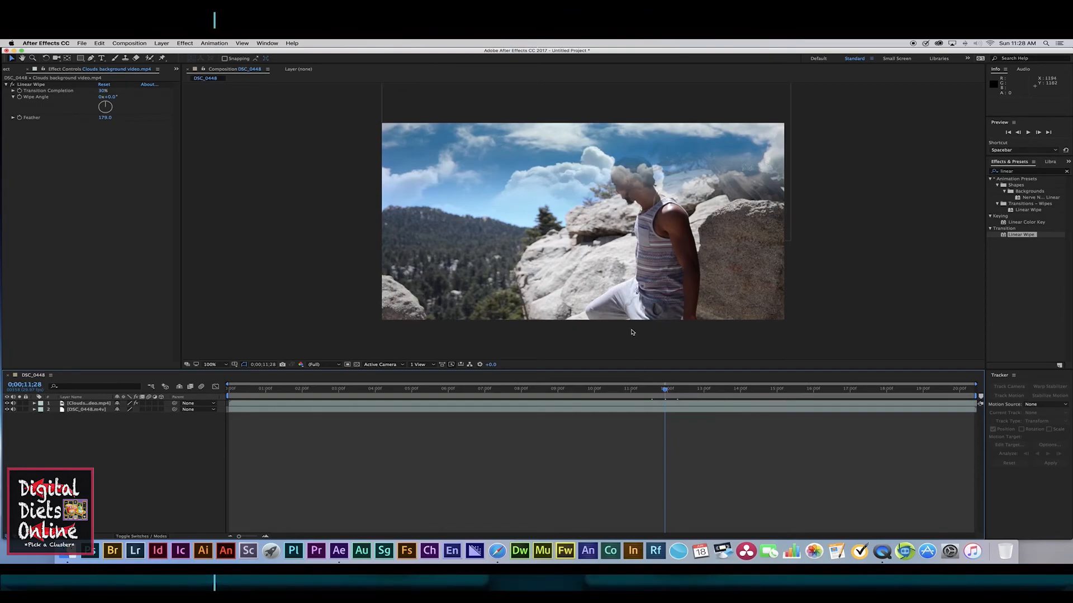
click(605, 403)
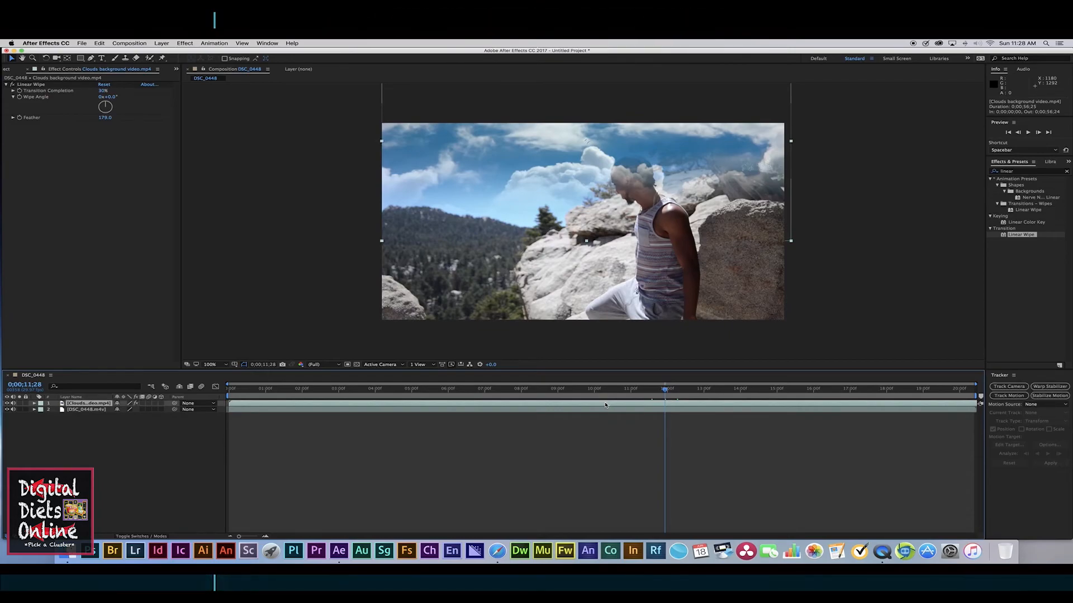
click(573, 411)
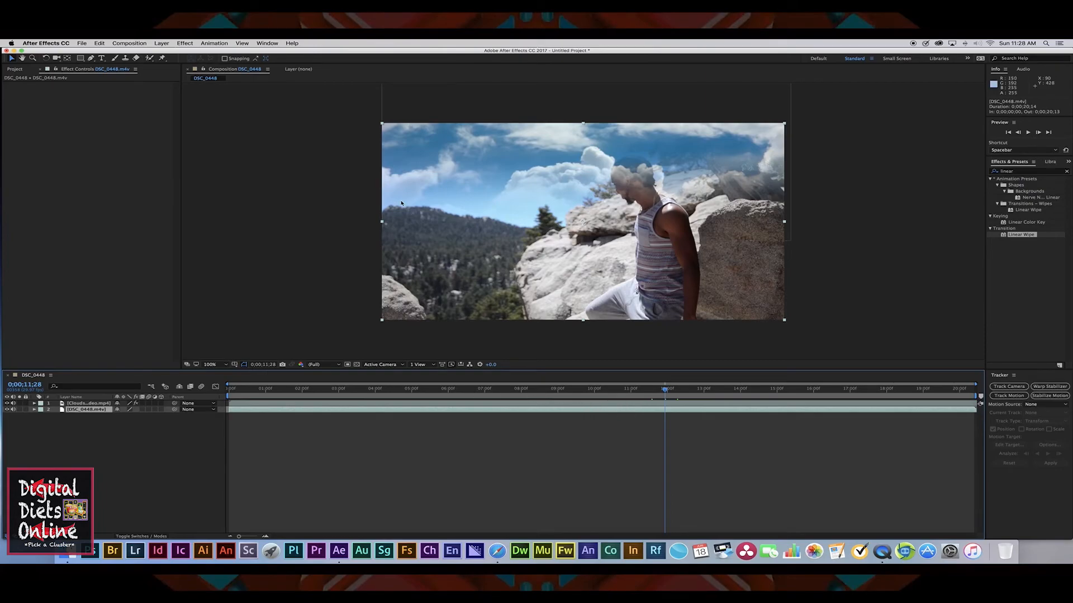
click(267, 43)
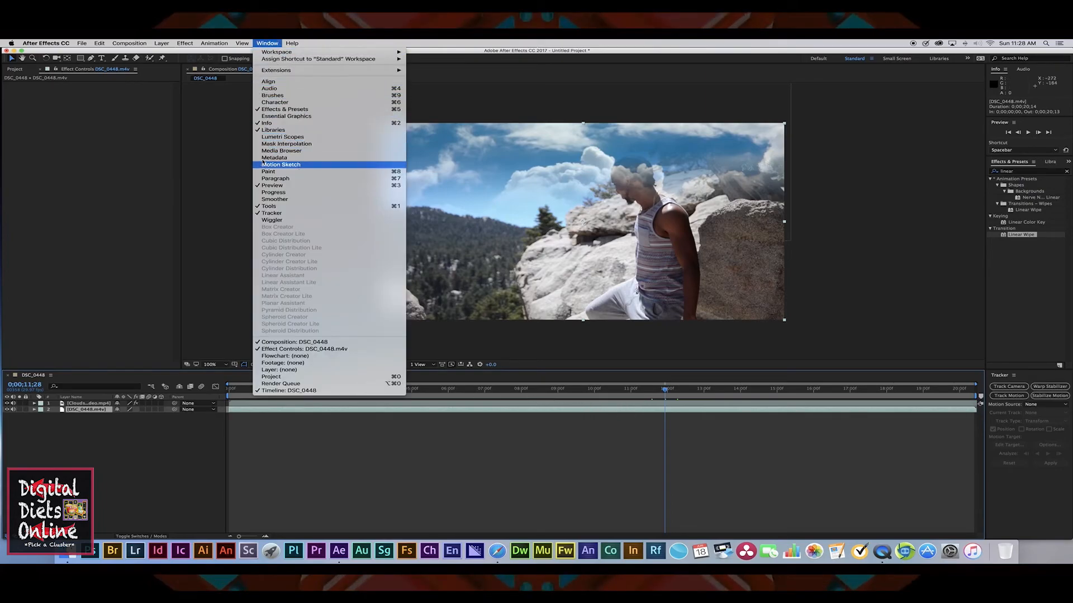
click(276, 213)
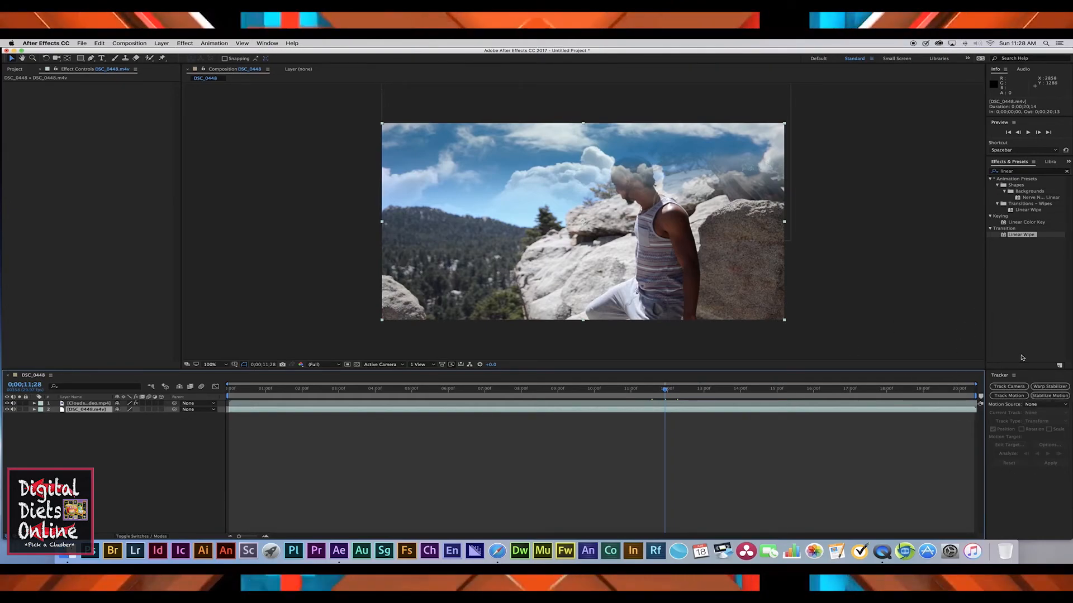
click(1011, 396)
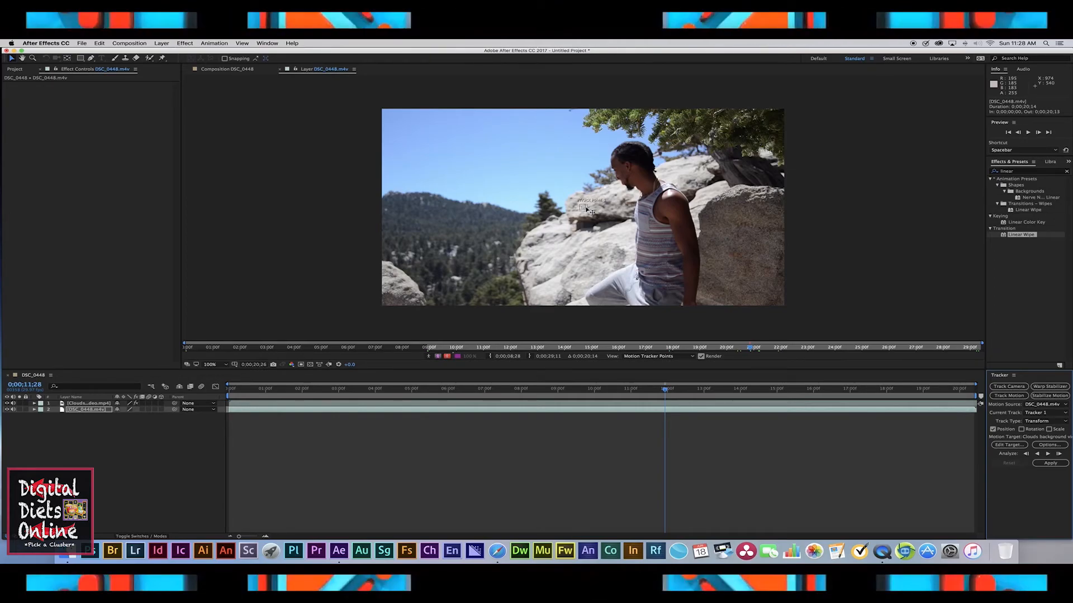
Step: Place Track Point 1 on the mountain ridge and analyze the track forward
drag(585, 209, 517, 188)
drag(424, 194, 417, 193)
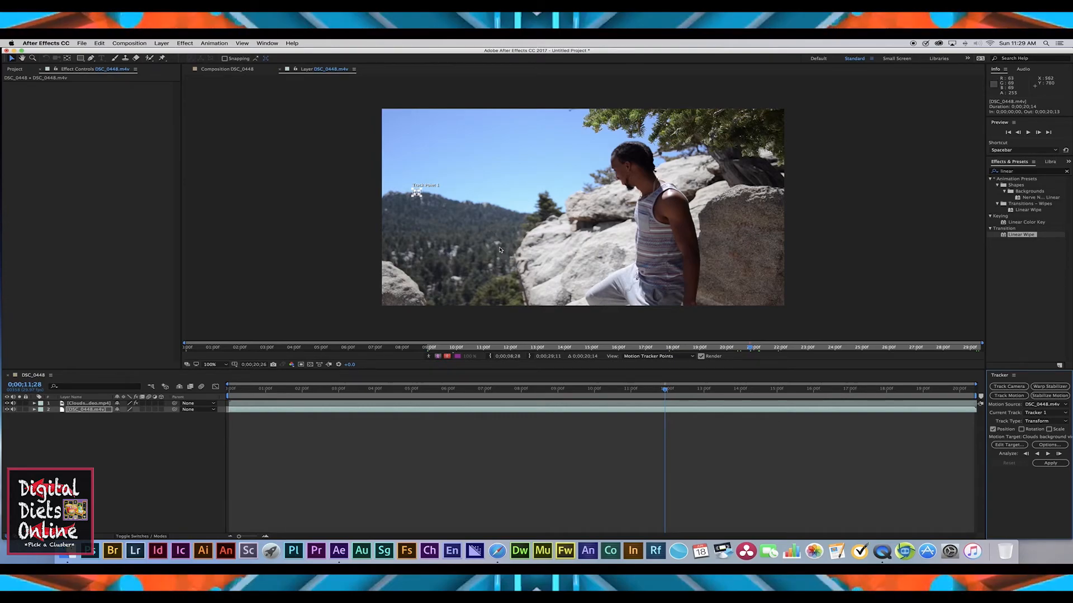
click(709, 390)
drag(710, 391, 675, 390)
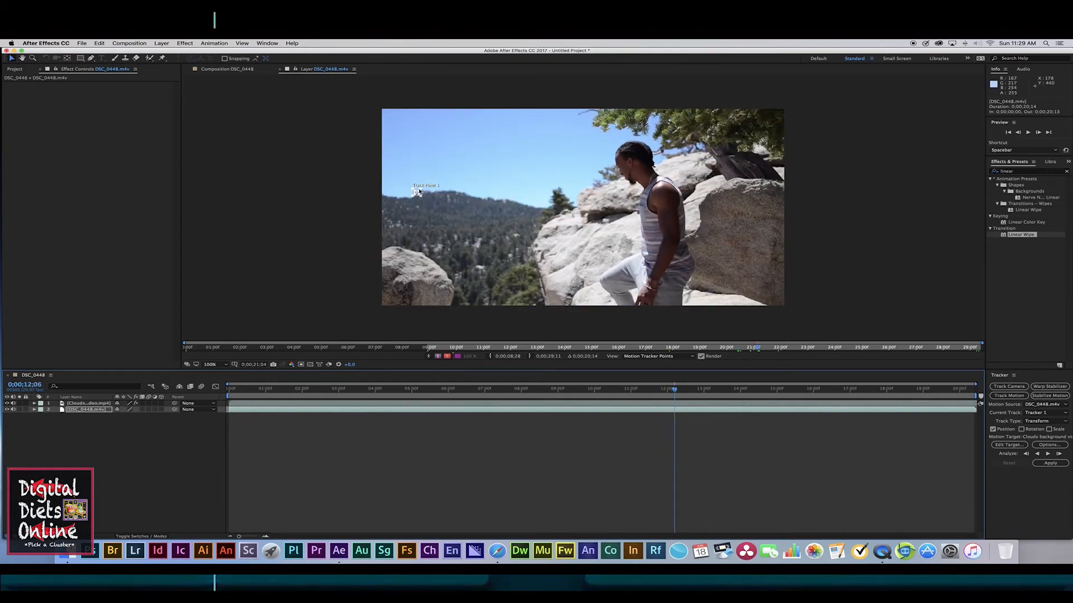
drag(419, 192, 435, 194)
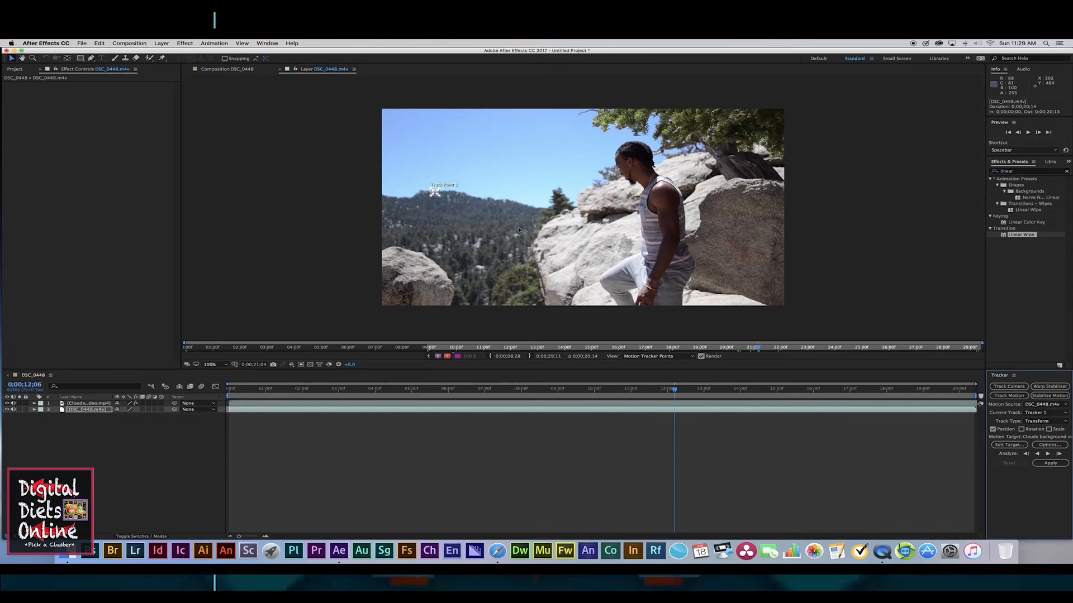
click(1048, 454)
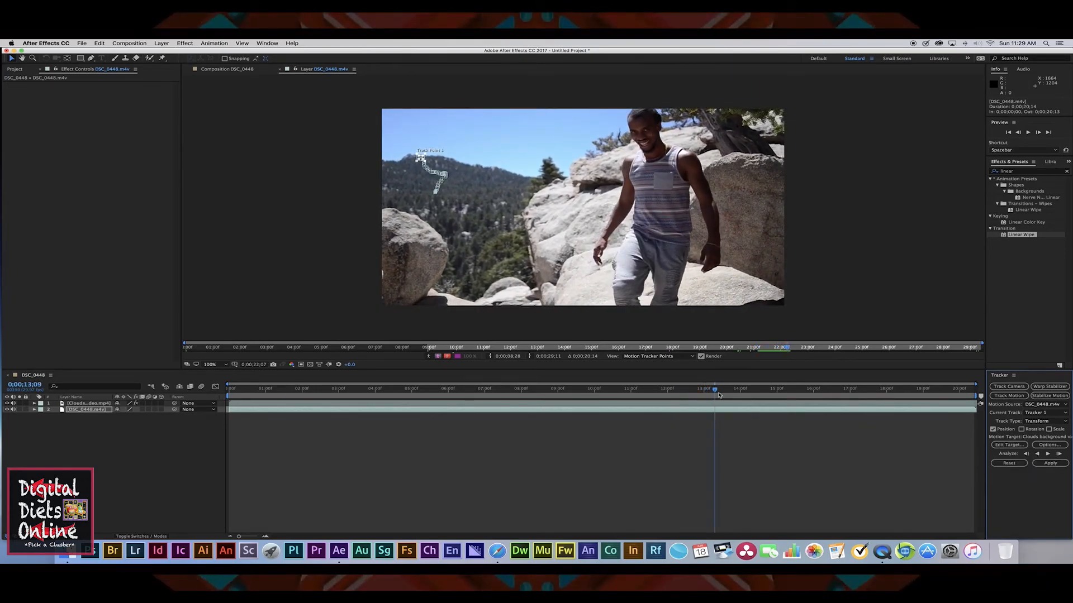
Step: Return to the start and reposition Track Point 1 back onto the mountain ridge at a later frame
drag(715, 389, 226, 391)
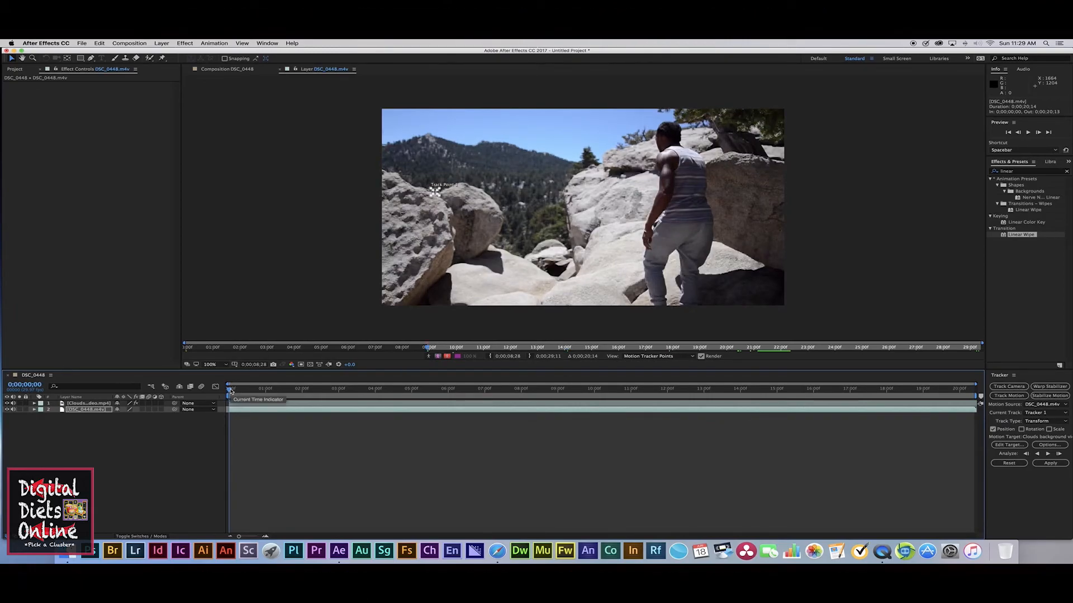
drag(320, 389, 228, 389)
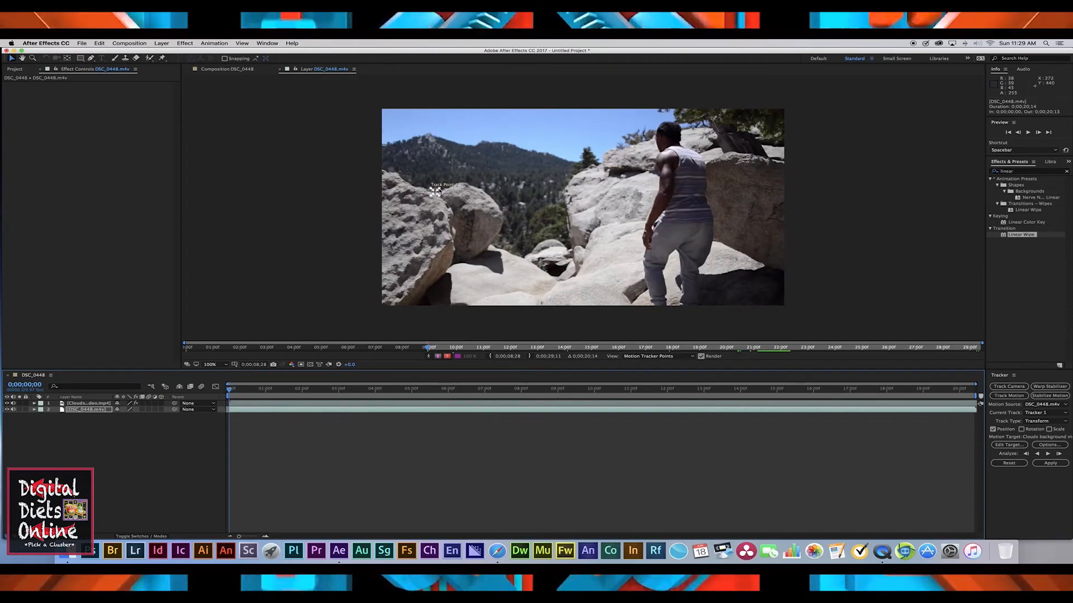
click(450, 179)
drag(445, 188, 438, 137)
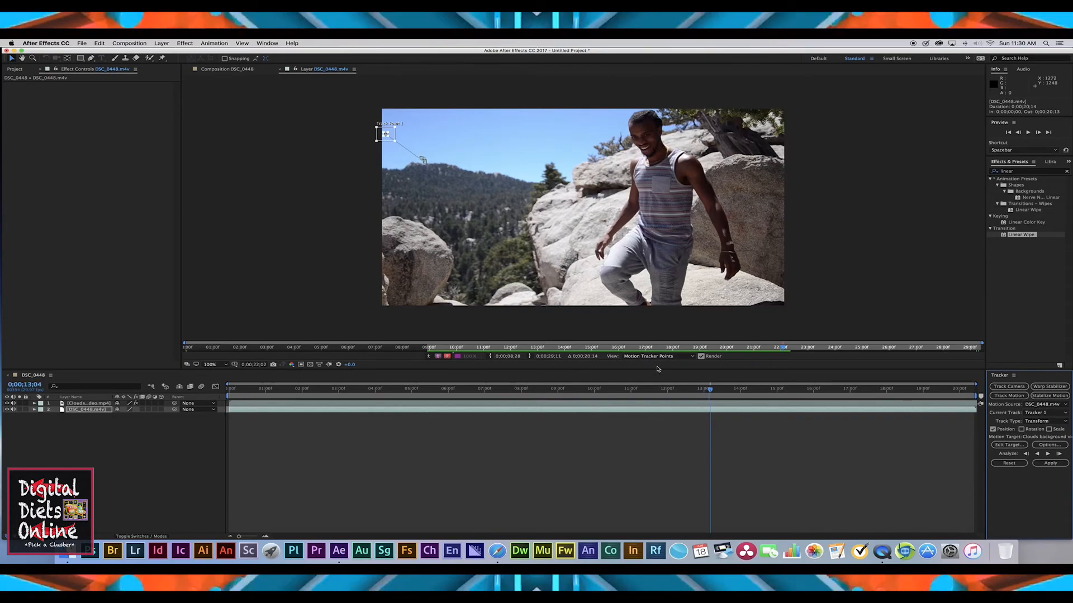
drag(669, 390, 644, 391)
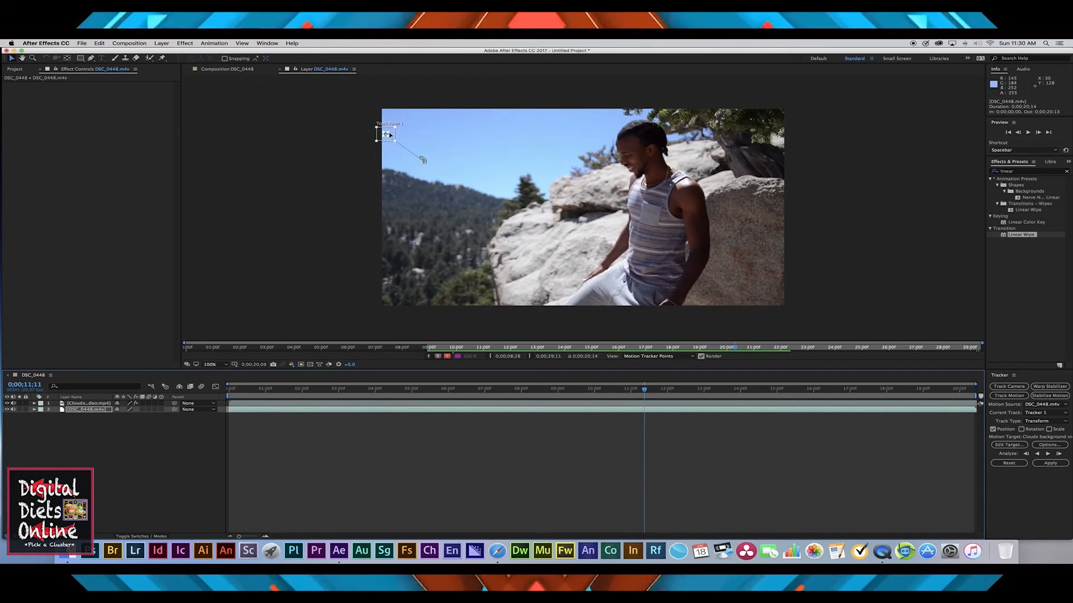
drag(389, 135, 465, 186)
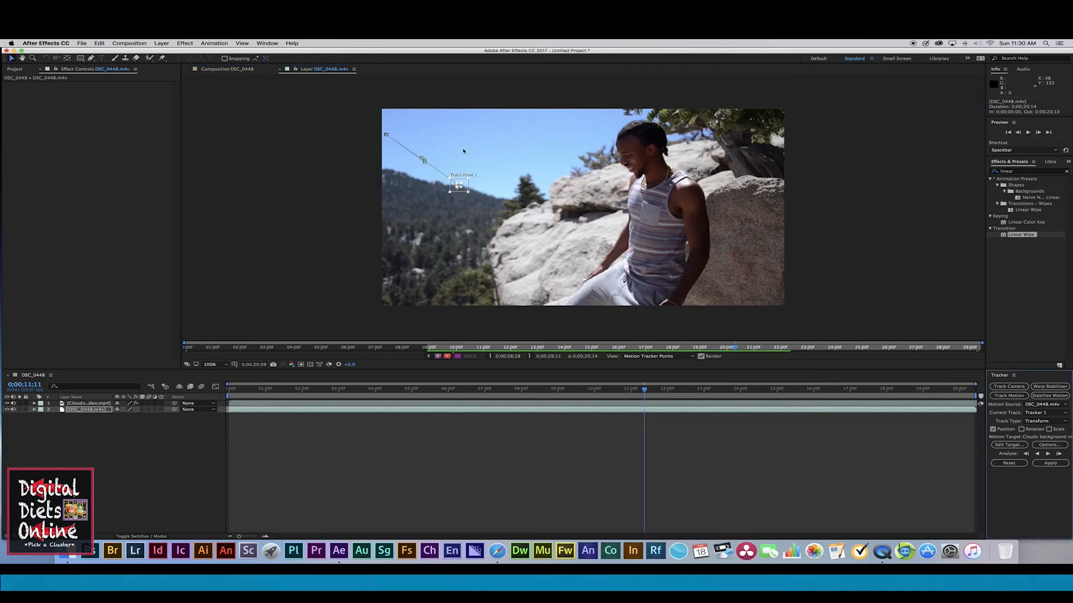
Step: Analyze Track Point 1 forward again and review the Motion Tracker Options, keeping the default settings
click(1048, 455)
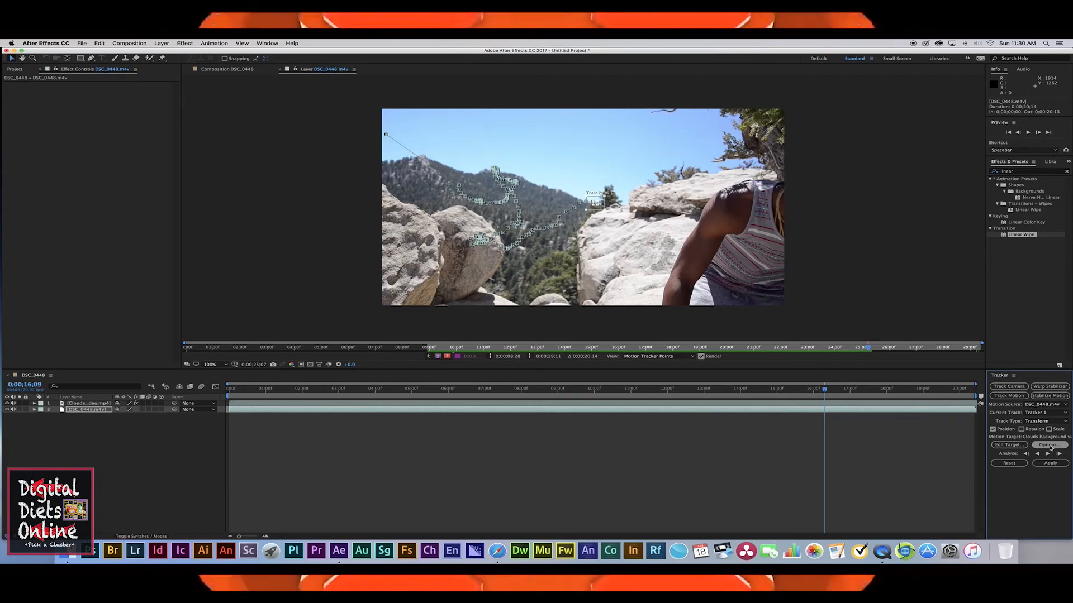
click(1050, 446)
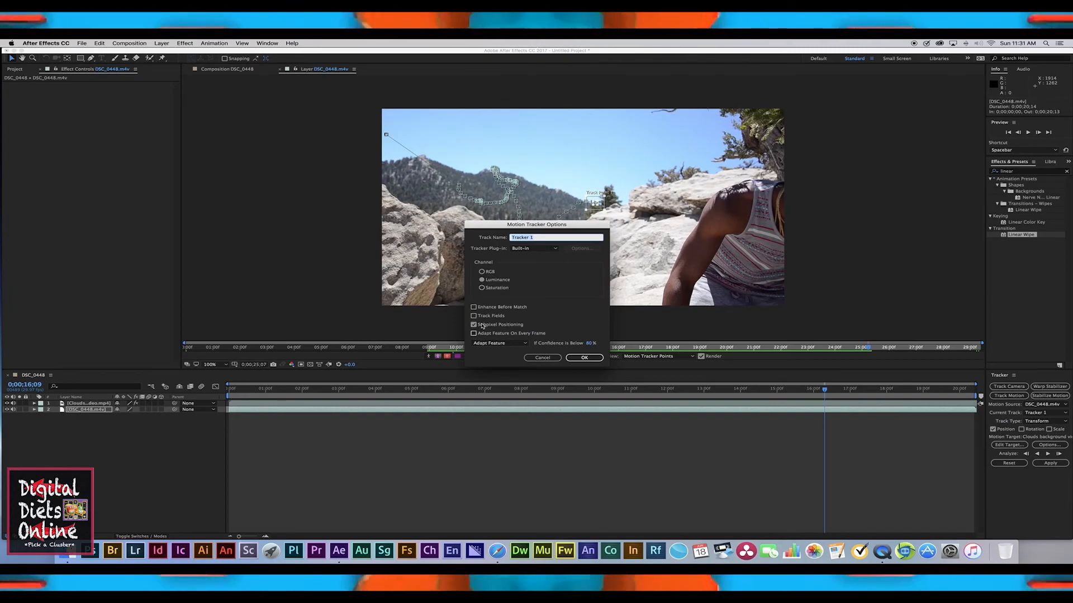
click(584, 358)
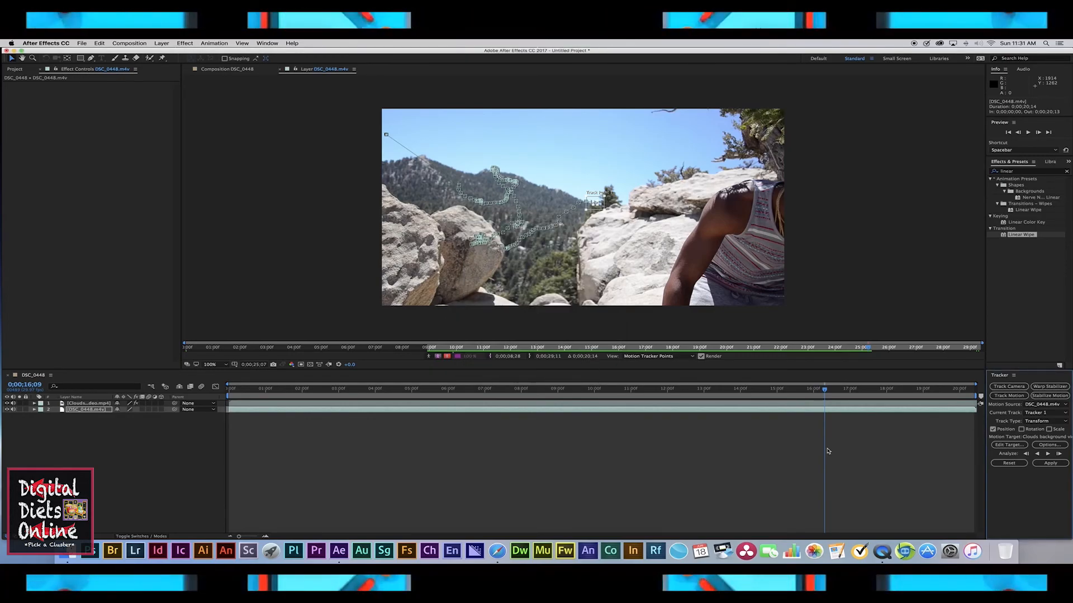
Step: Apply the track to the Clouds background video target in X and Y dimensions
click(1050, 463)
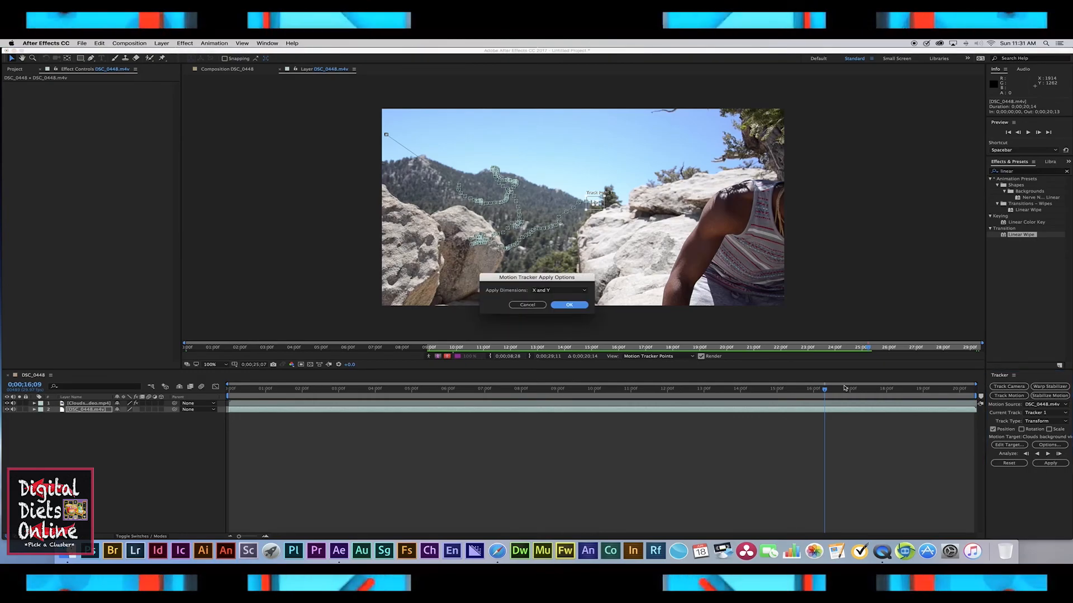
click(568, 305)
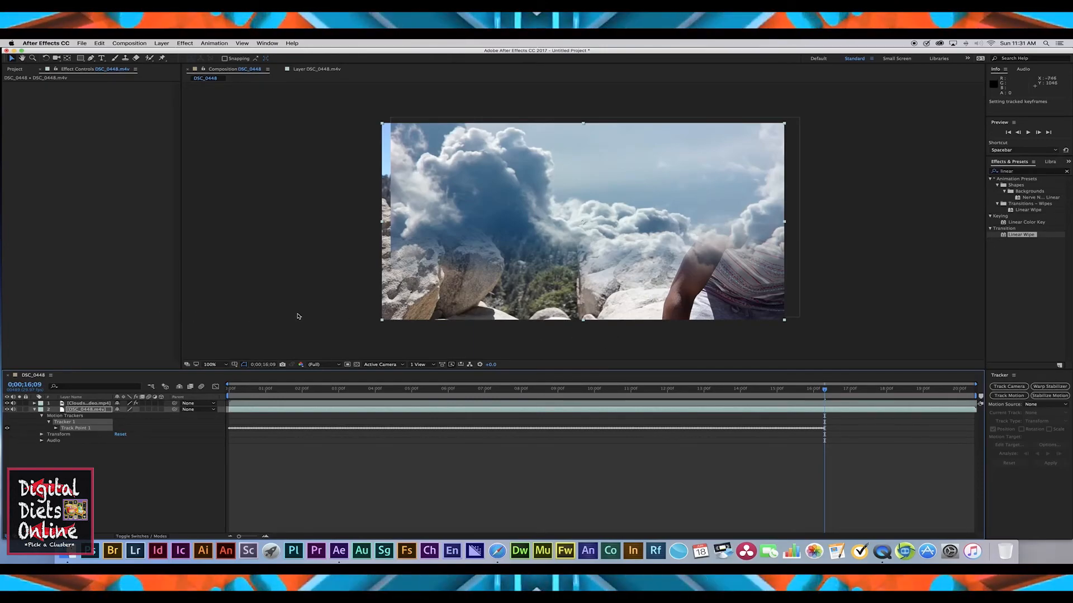
click(34, 411)
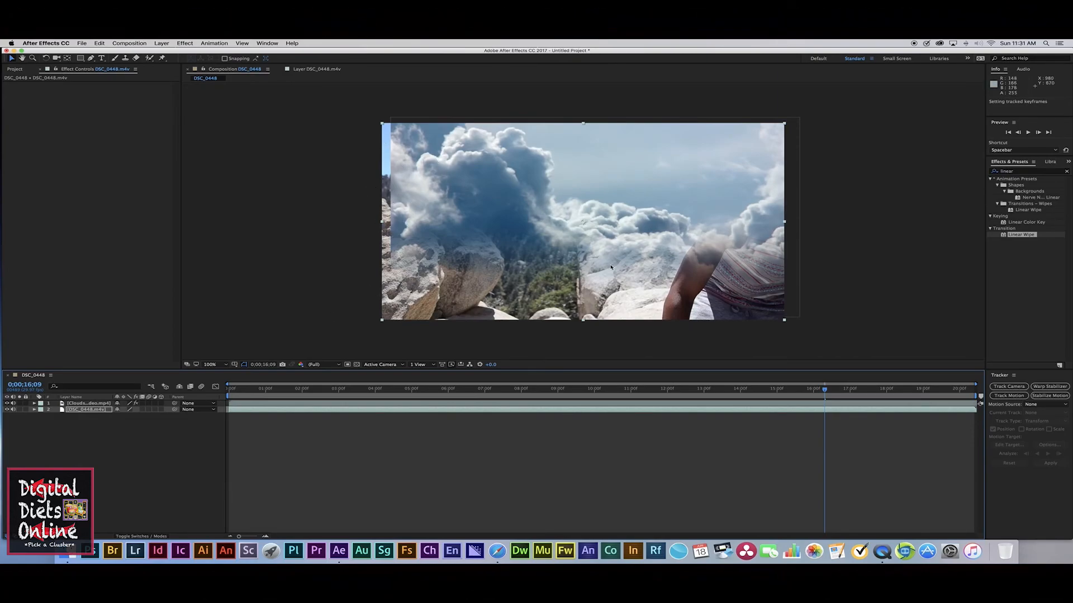
Step: Enlarge the clouds layer from its corner to about 172% by 158% scale
click(519, 401)
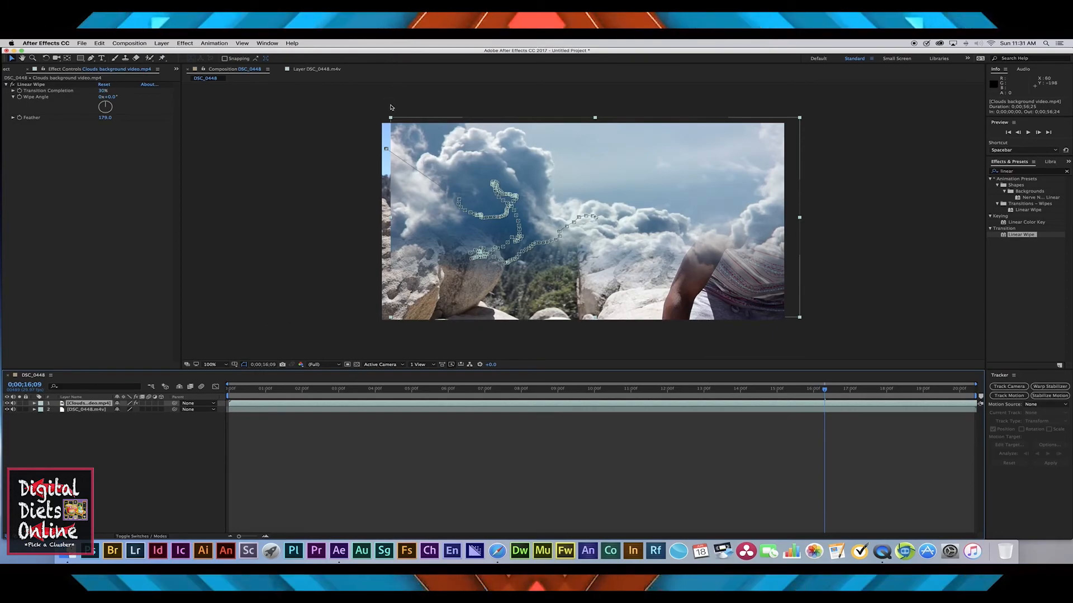
drag(391, 117, 364, 115)
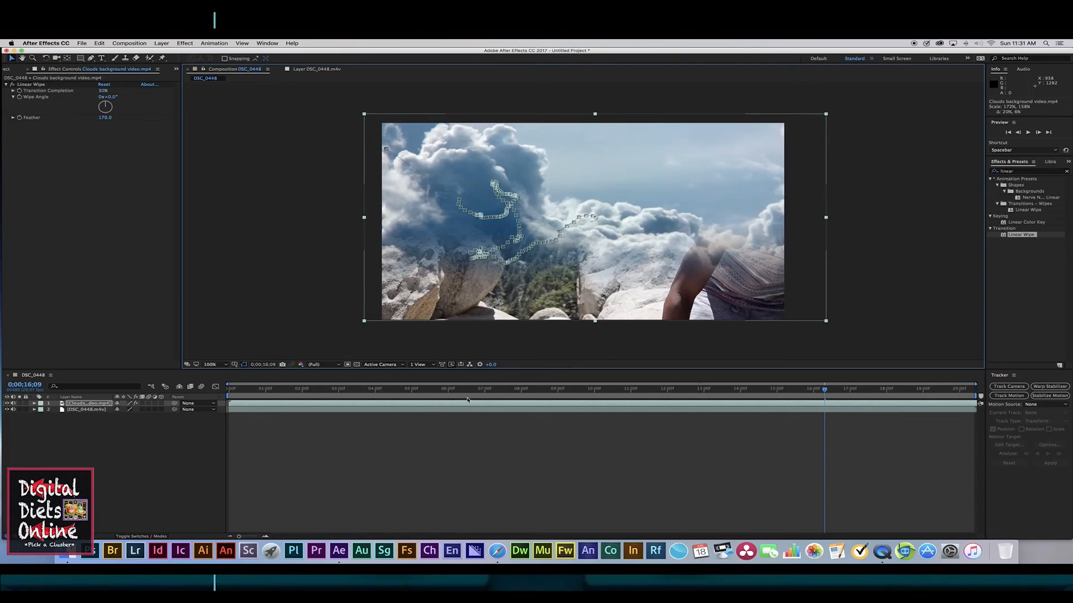
Step: Duplicate the DSC_0448 layer and move the copy to the top of the layer stack
click(81, 412)
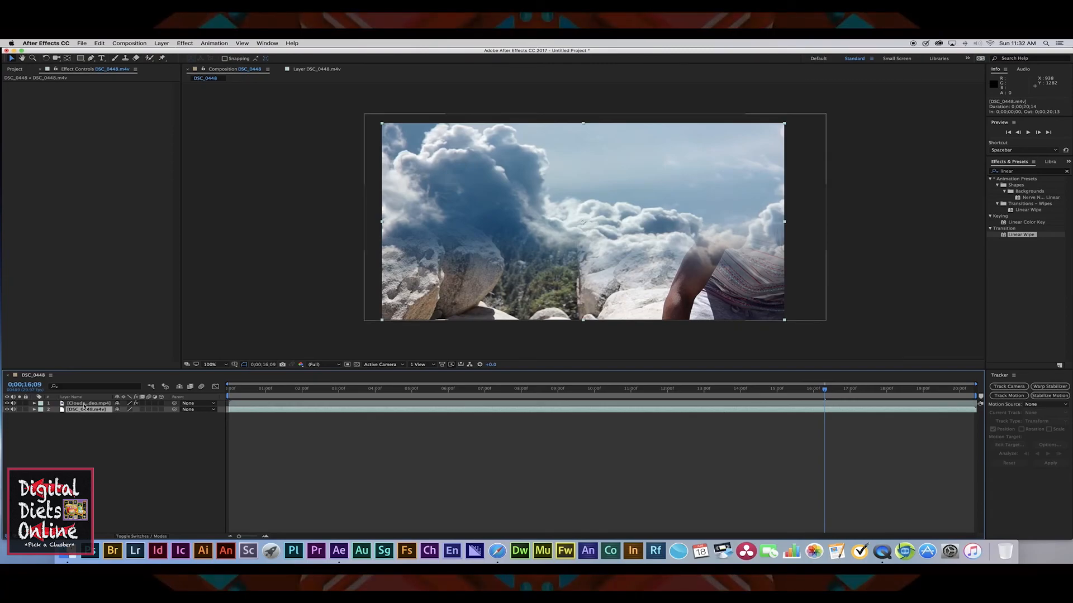
key(super+d)
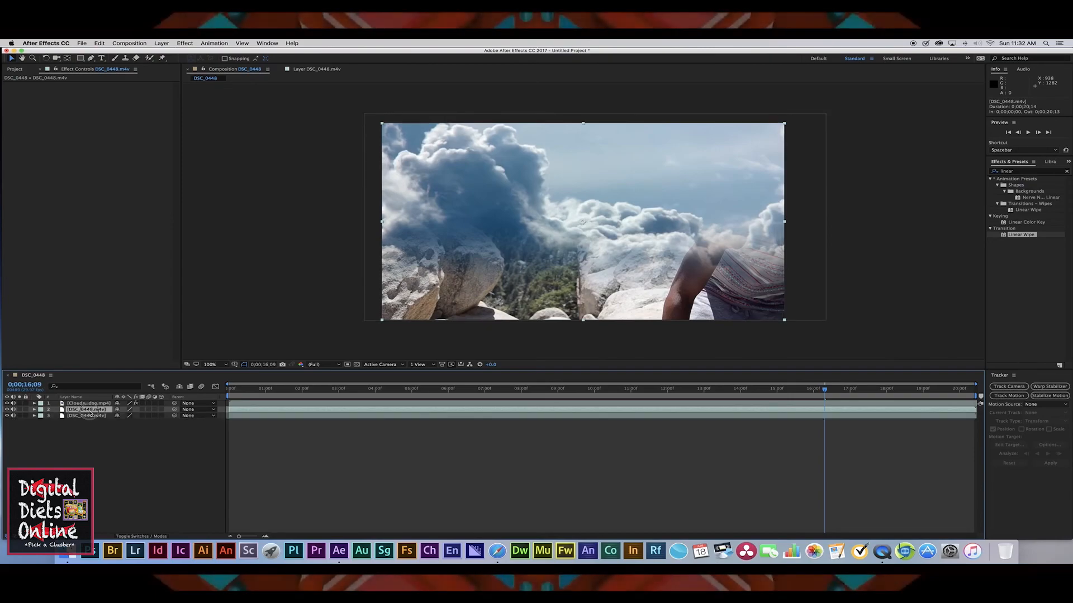
drag(89, 411, 90, 404)
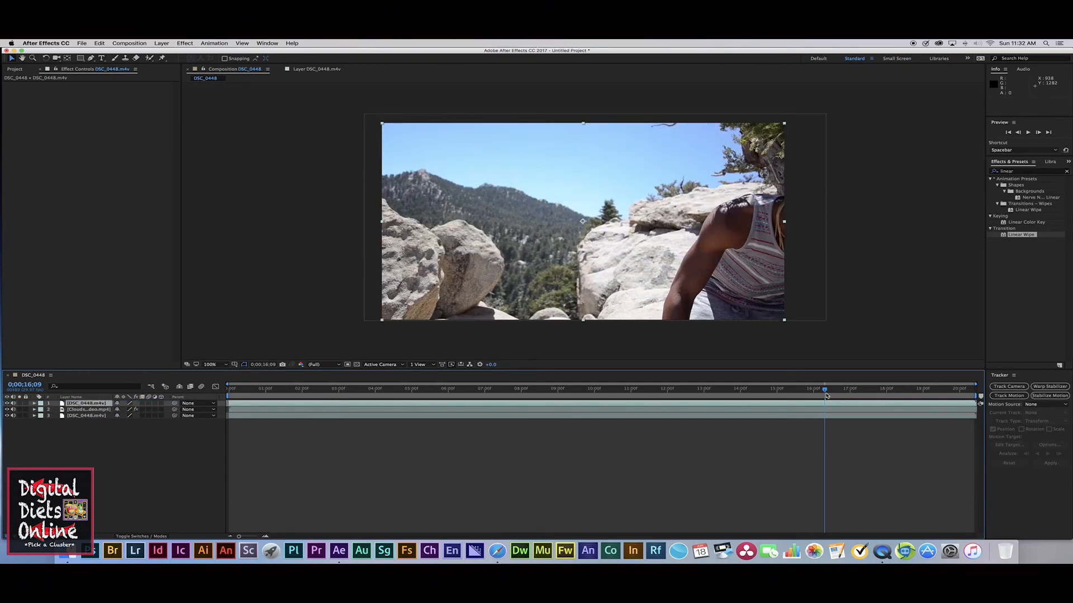
Step: Search the effects for color key and apply Color Key to the top DSC_0448 layer
drag(825, 391, 752, 389)
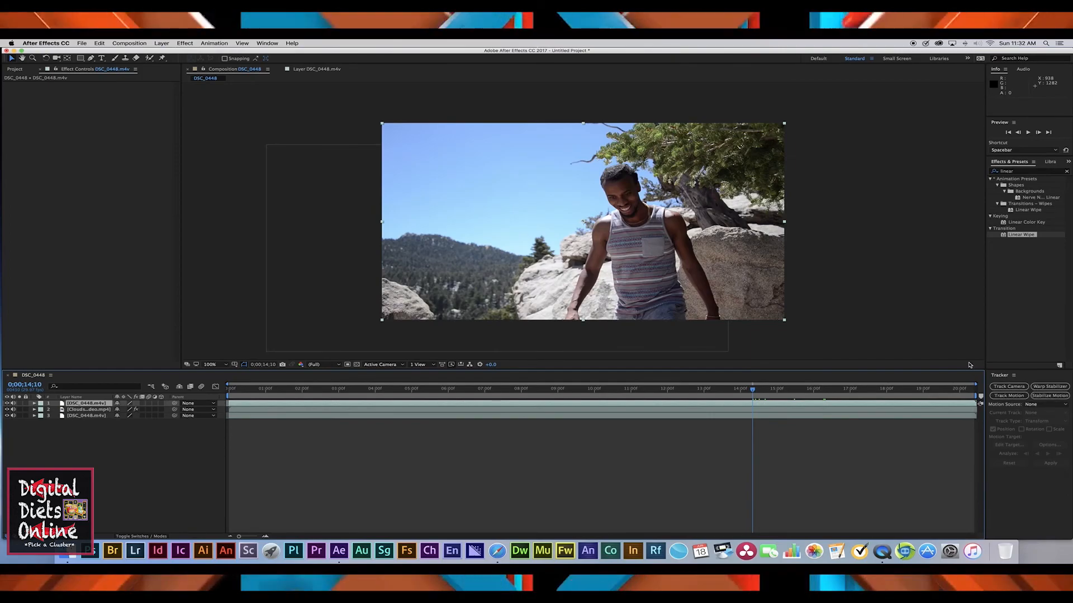
click(1066, 171)
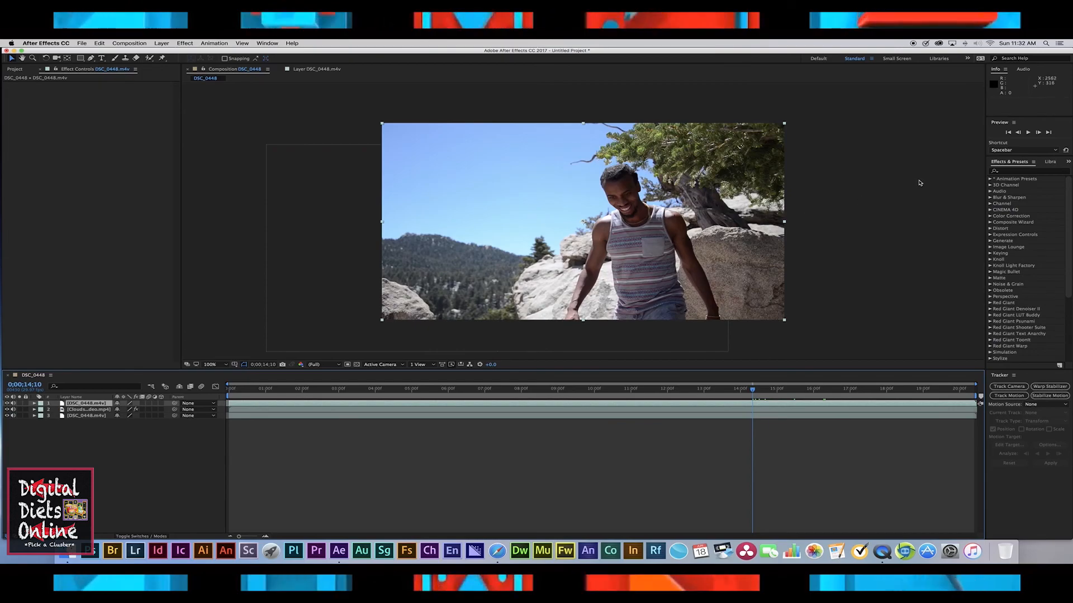
click(995, 172)
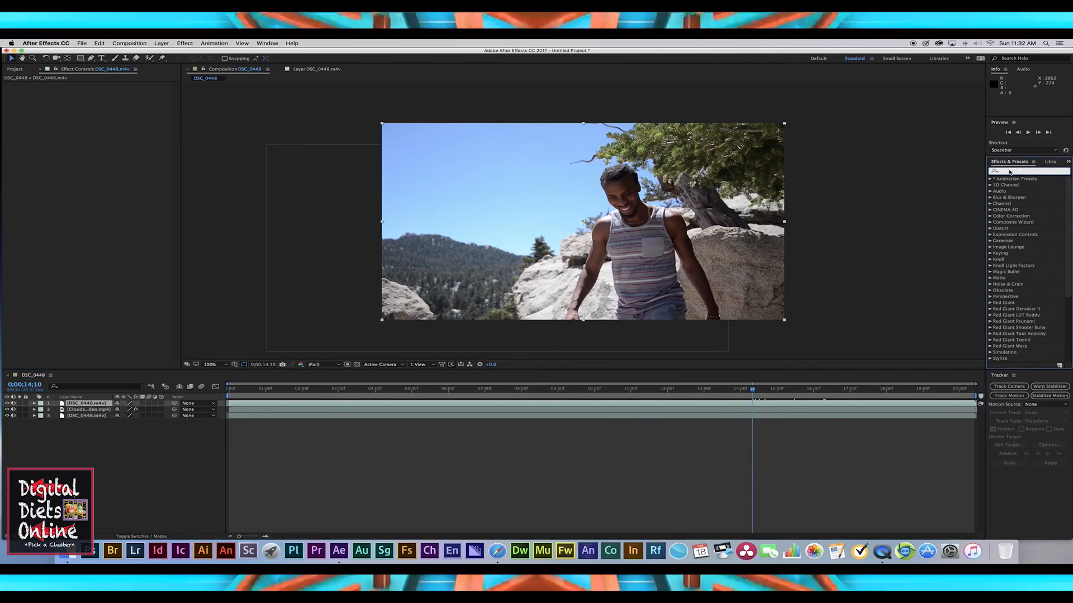
text(color)
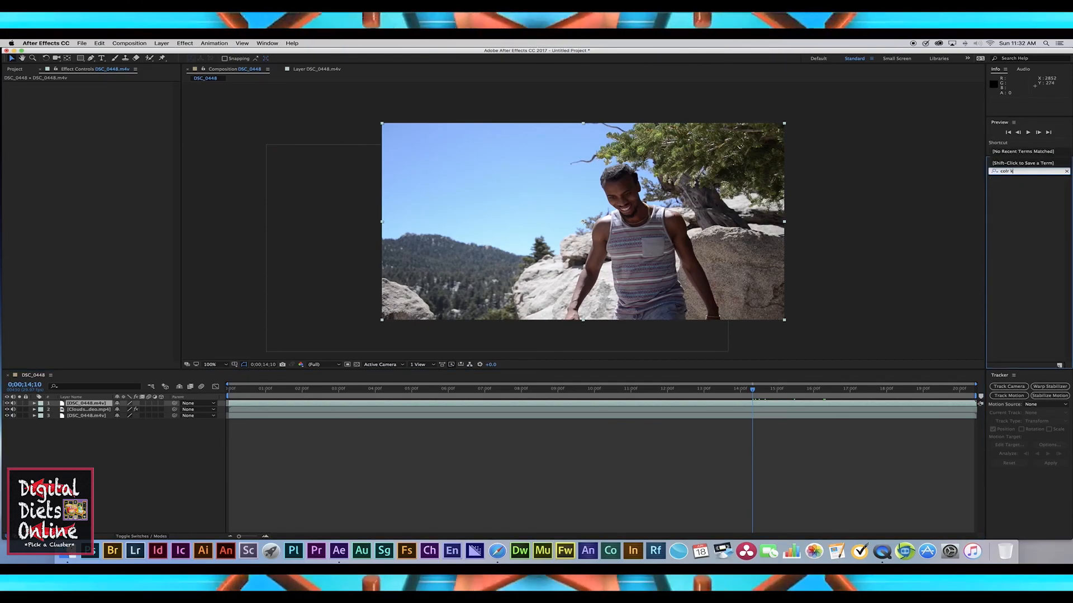
text( key)
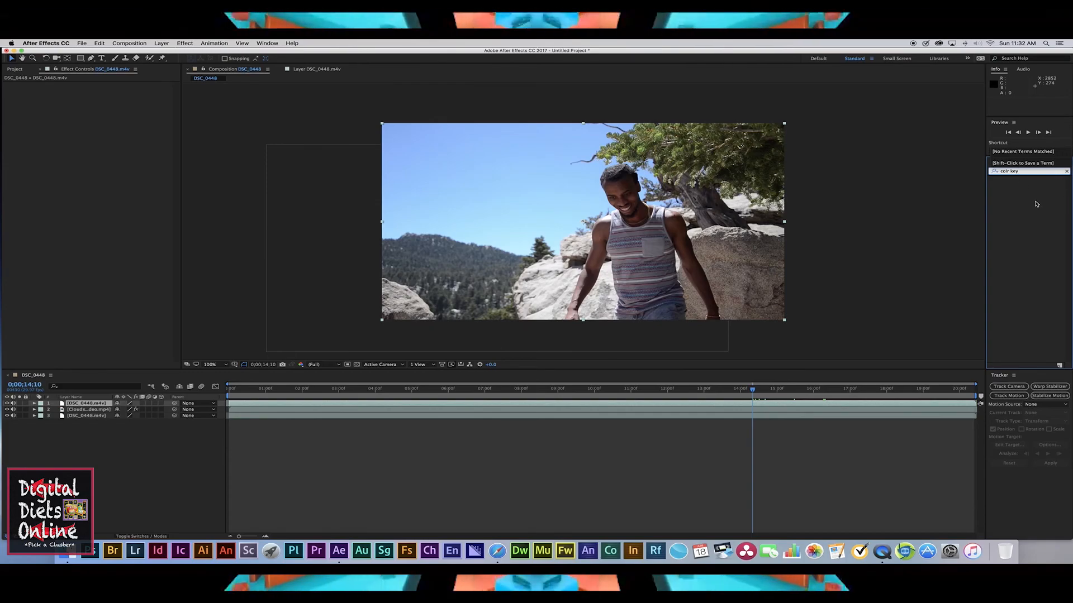
key(BackSpace)
key(BackSpace)
key(BackSpace)
key(BackSpace)
key(BackSpace)
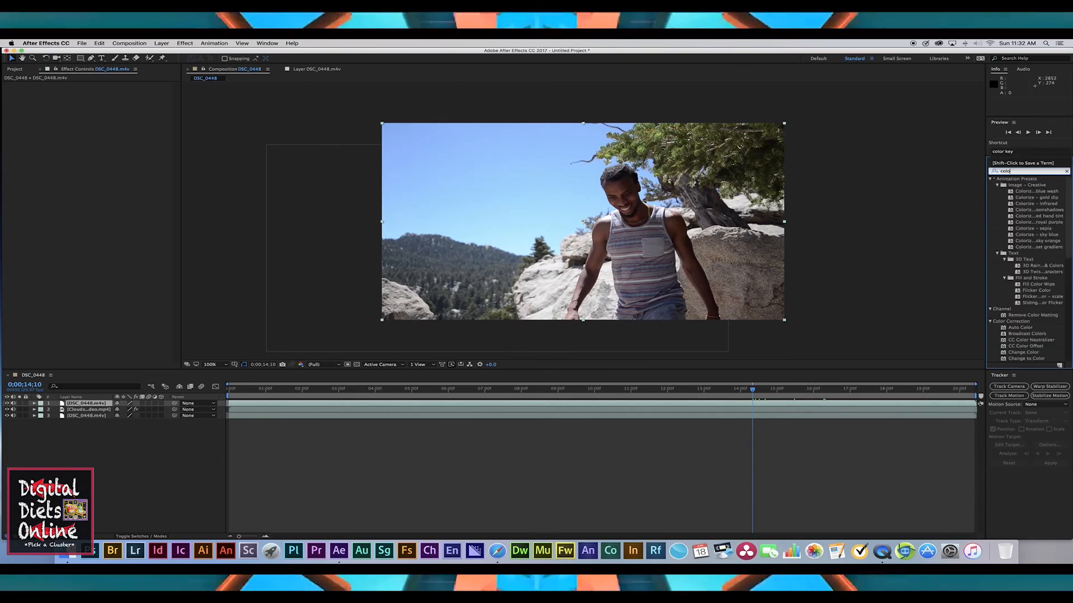
text(or key)
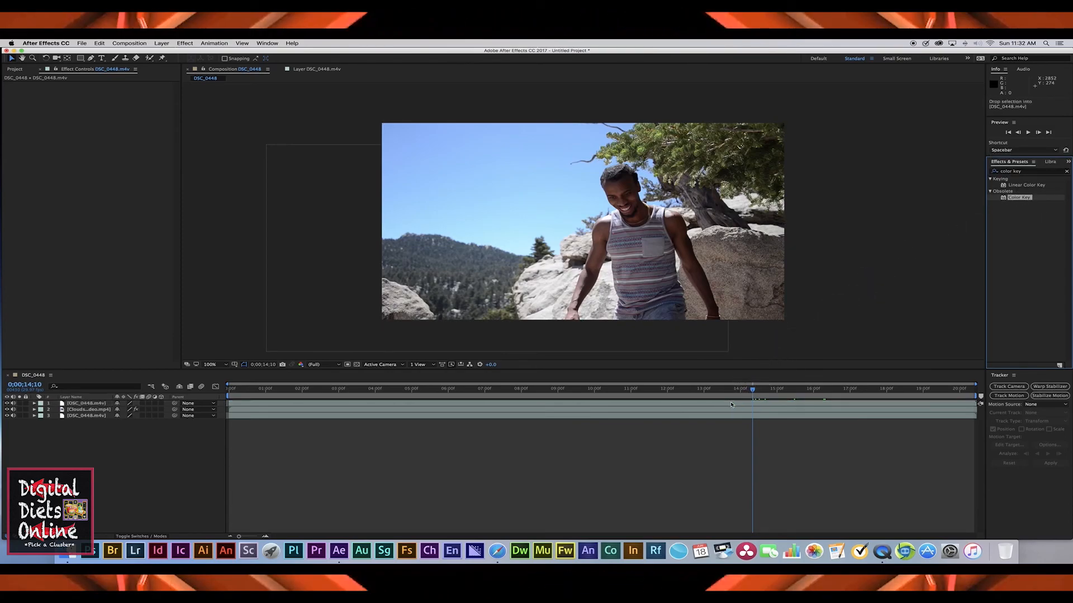
drag(731, 404, 731, 404)
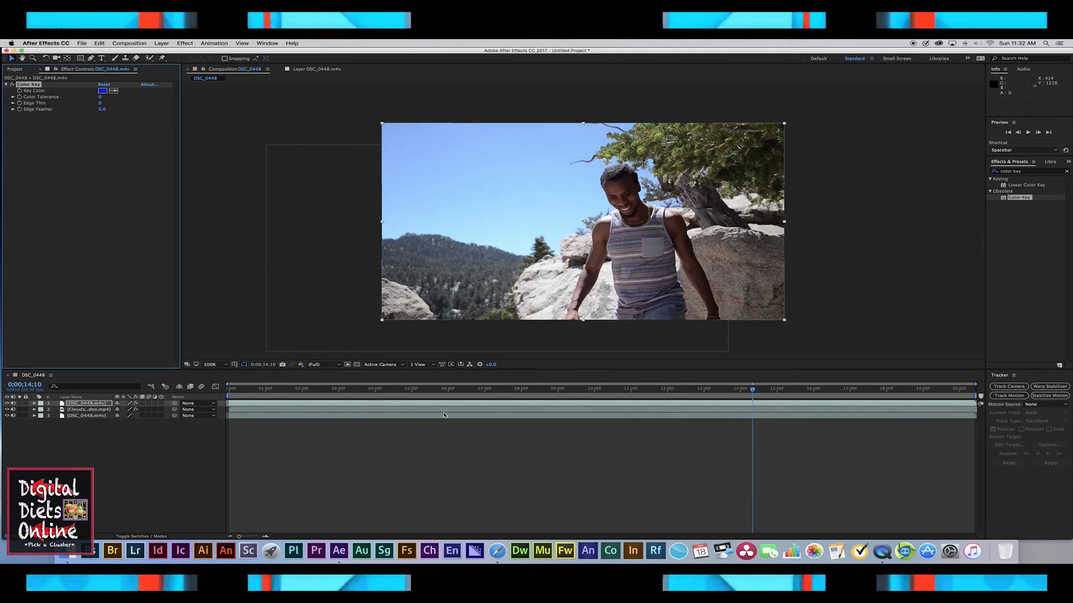
Step: Sample the blue sky as the key color, setting Color Tolerance to 67 and Edge Feather to 13.2
click(1067, 173)
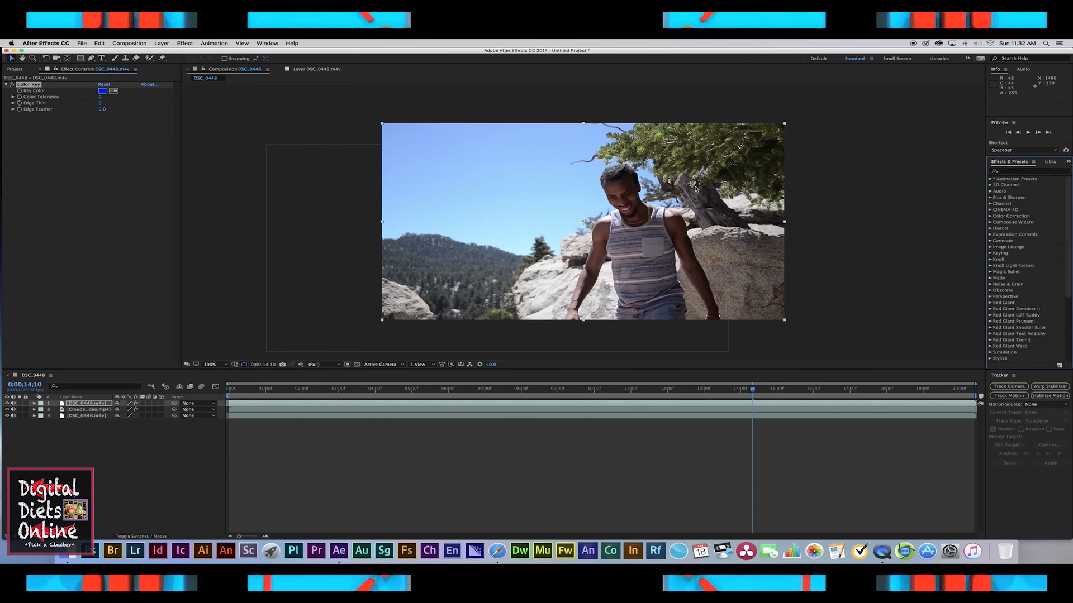
click(114, 90)
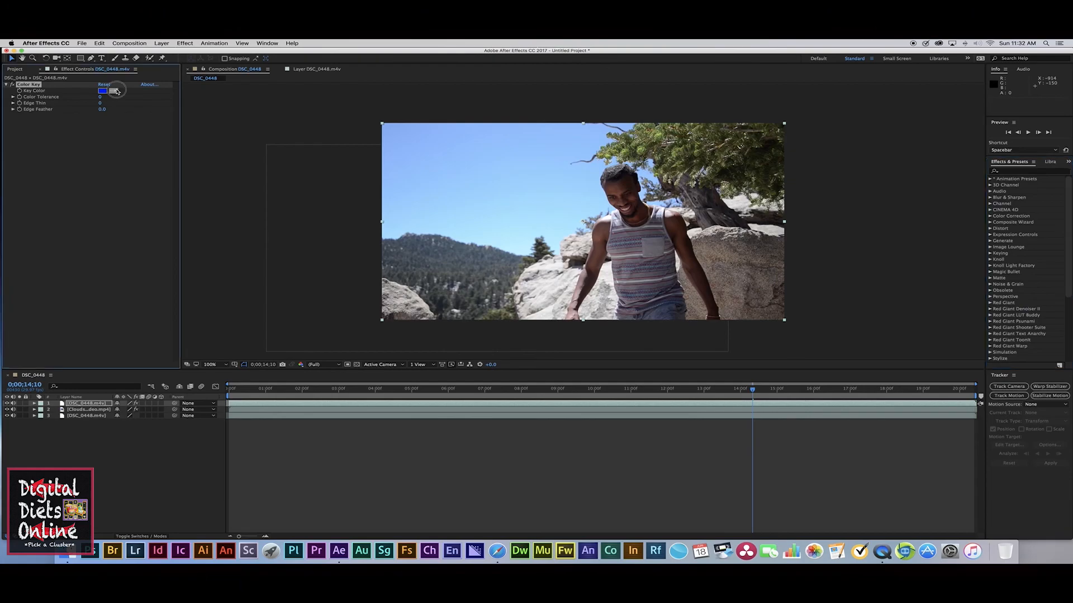
click(530, 157)
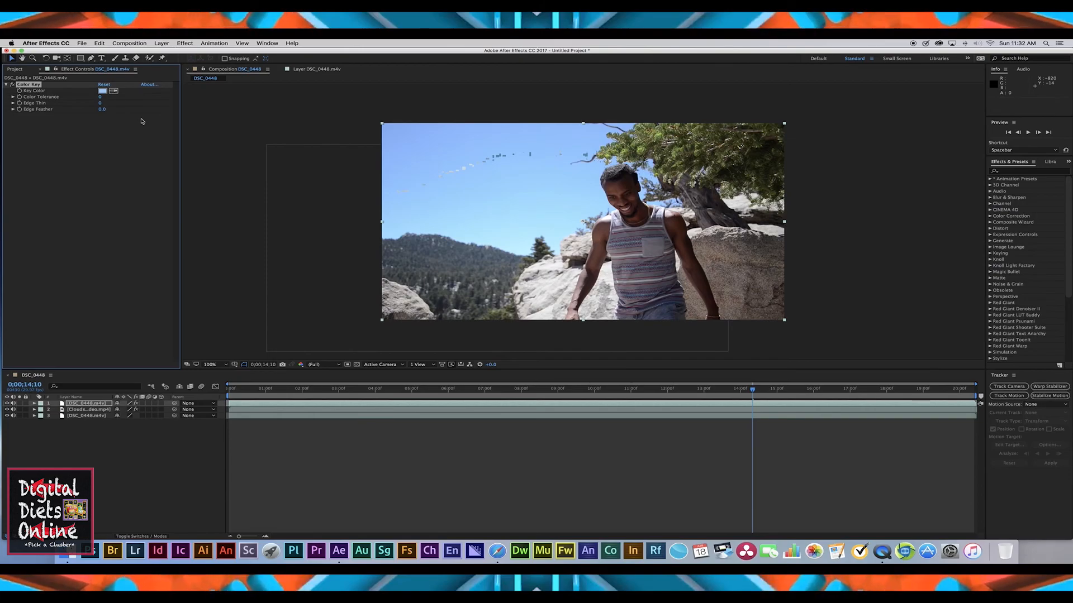
drag(100, 98, 164, 113)
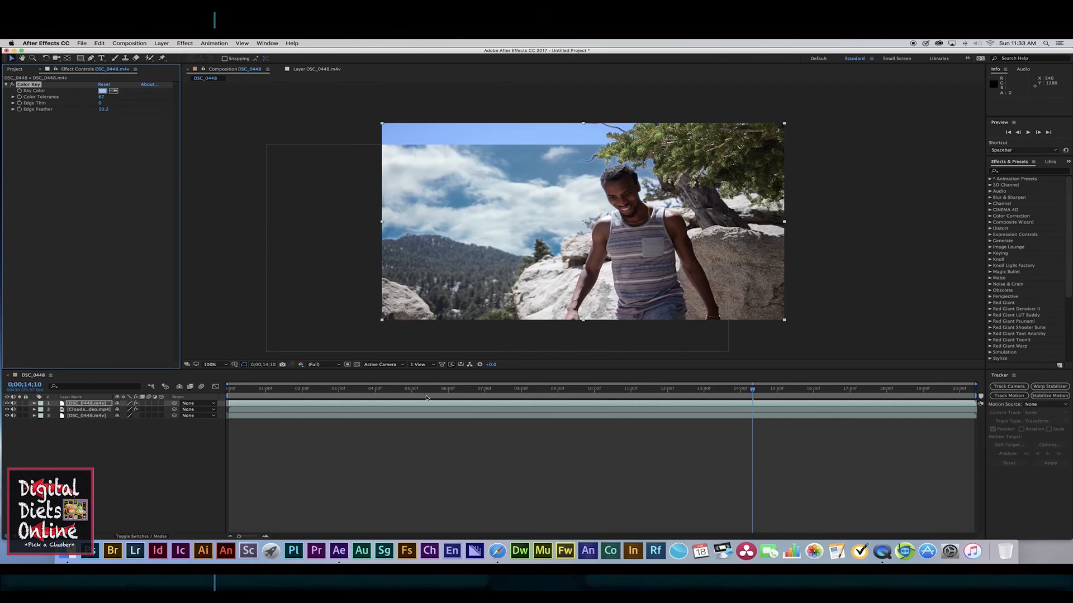
Step: Scale the clouds layer up to about 268% by 234%, viewing the composition at 100%
click(432, 412)
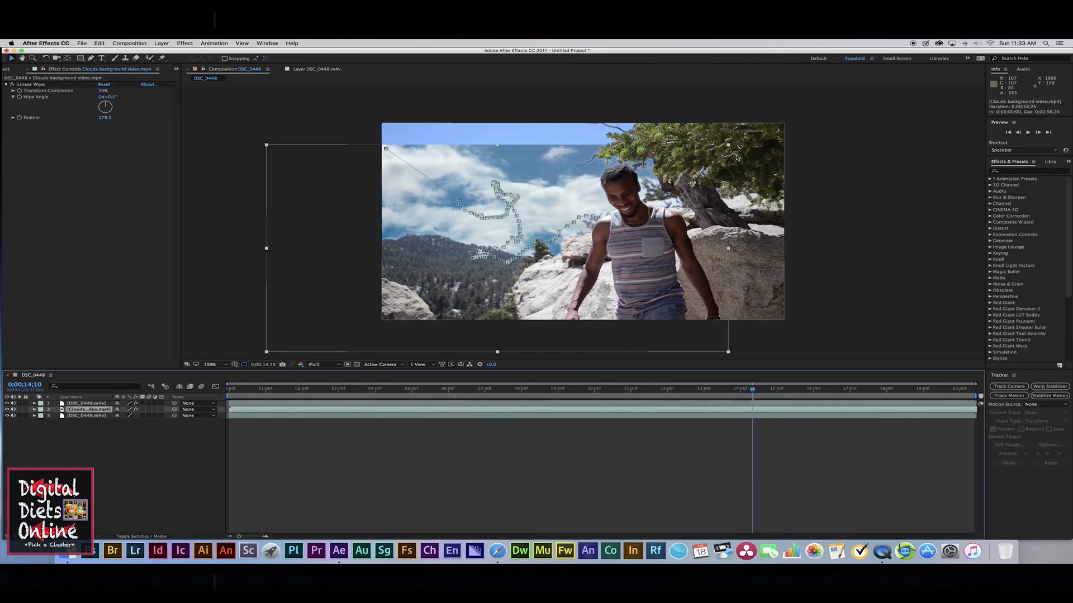
drag(727, 145, 856, 95)
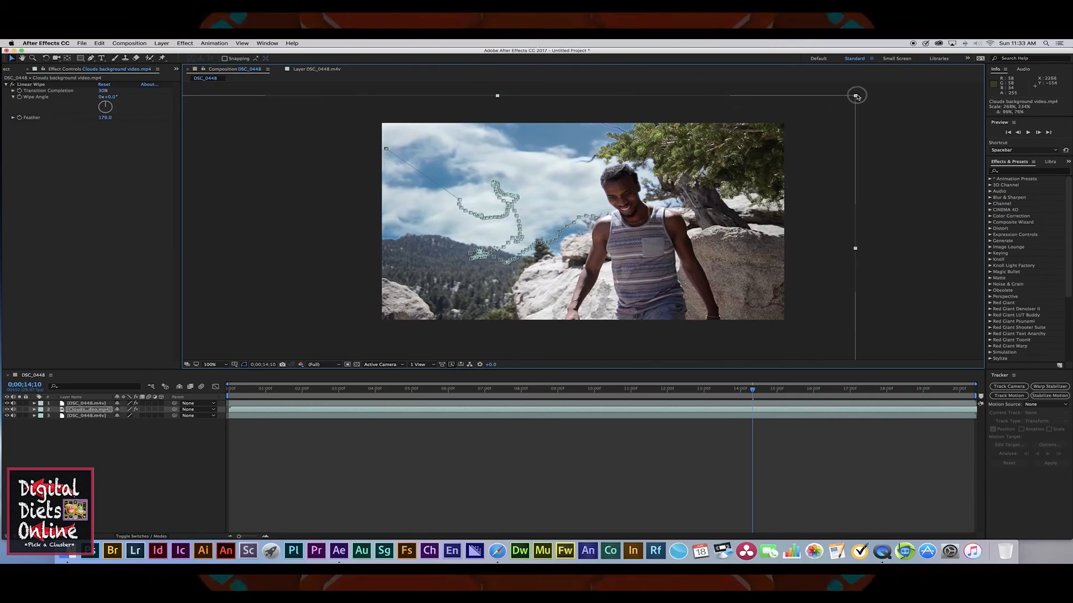
key(comma)
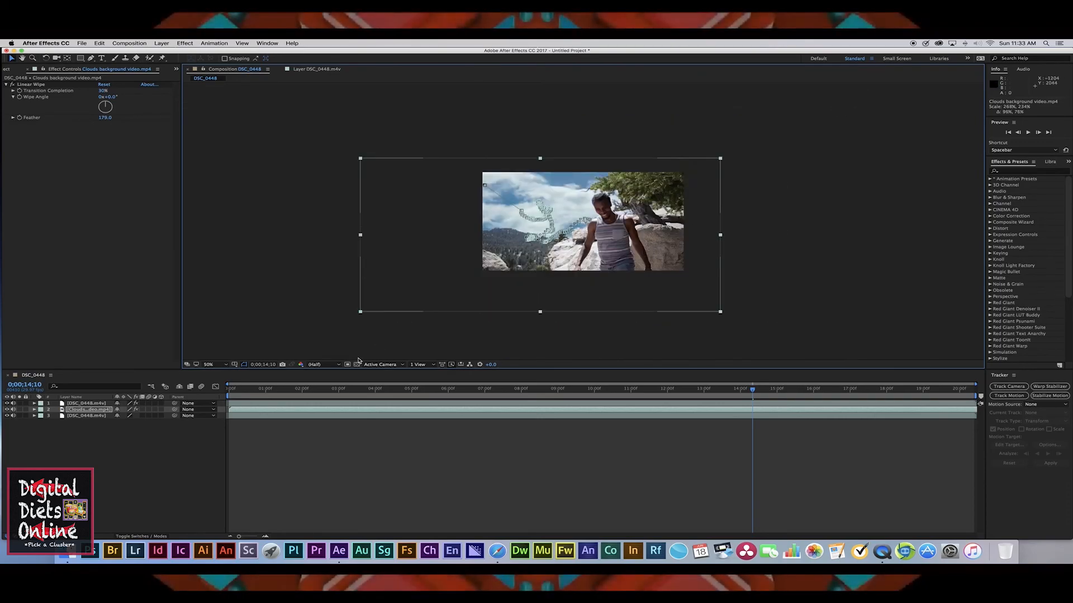
click(226, 364)
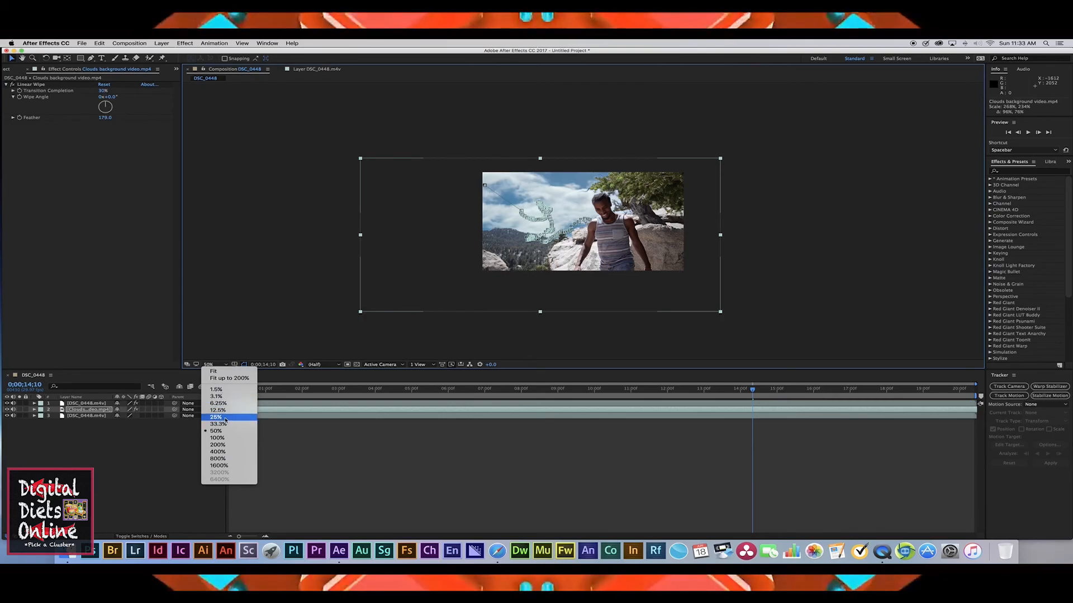
click(229, 439)
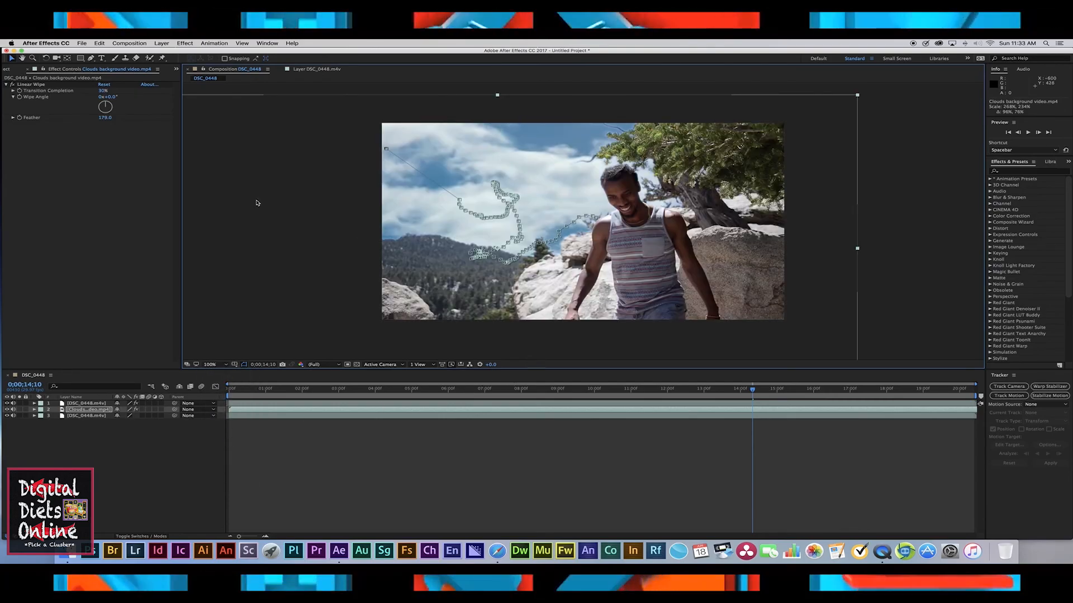
Step: Set the top layer's Color Key Edge Feather to 11.9
click(87, 403)
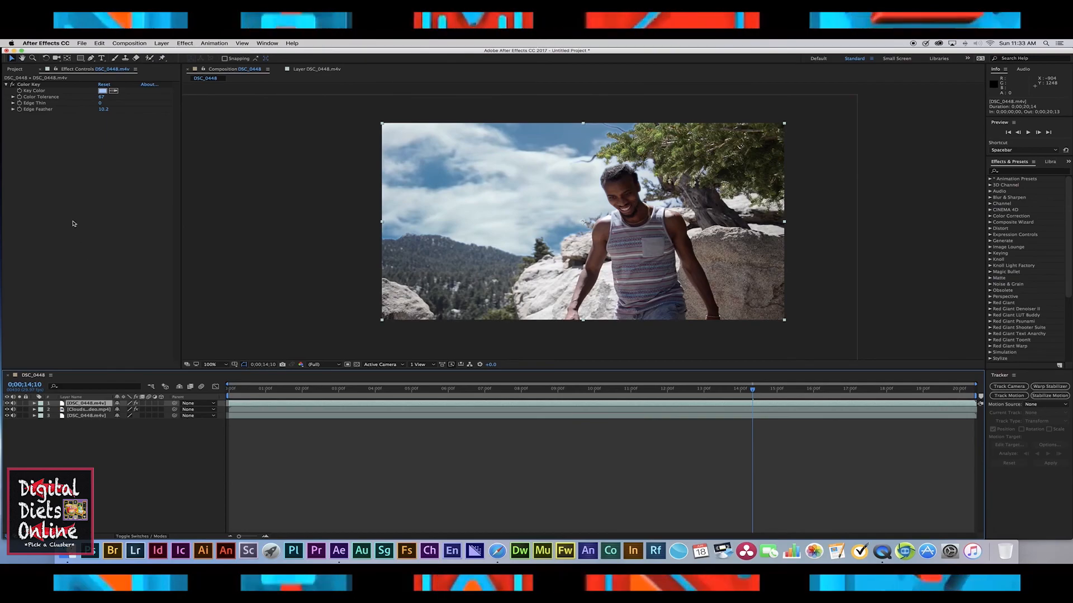
click(103, 111)
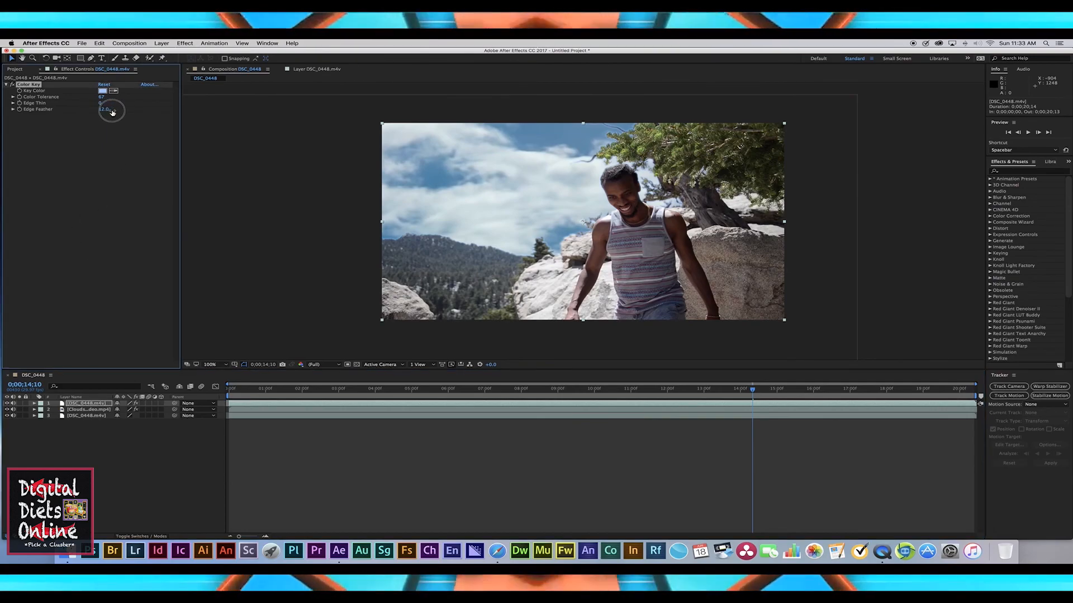
drag(140, 116, 80, 114)
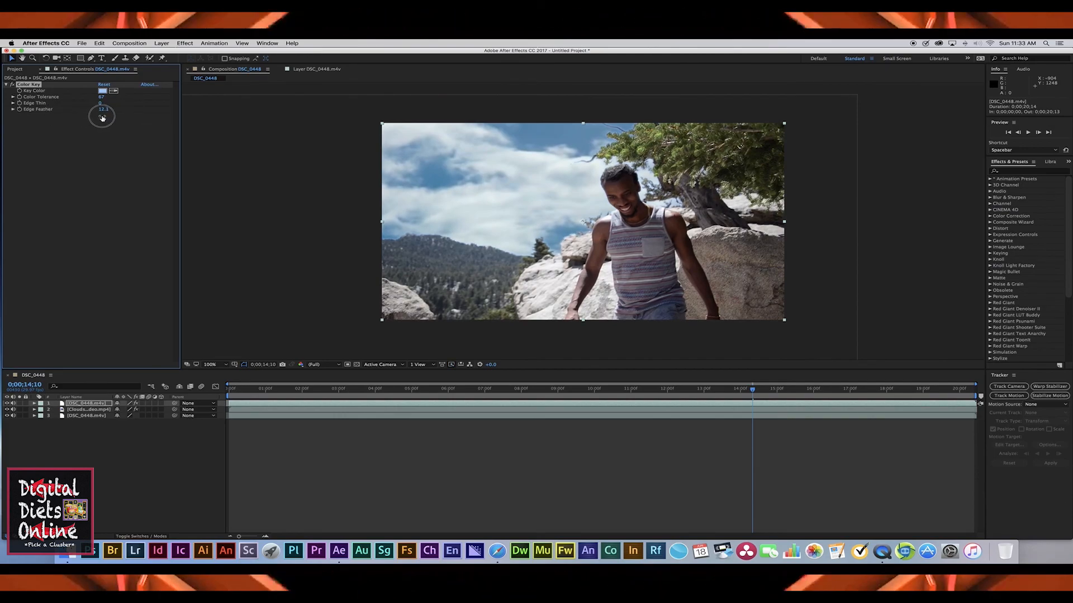
drag(102, 118, 101, 119)
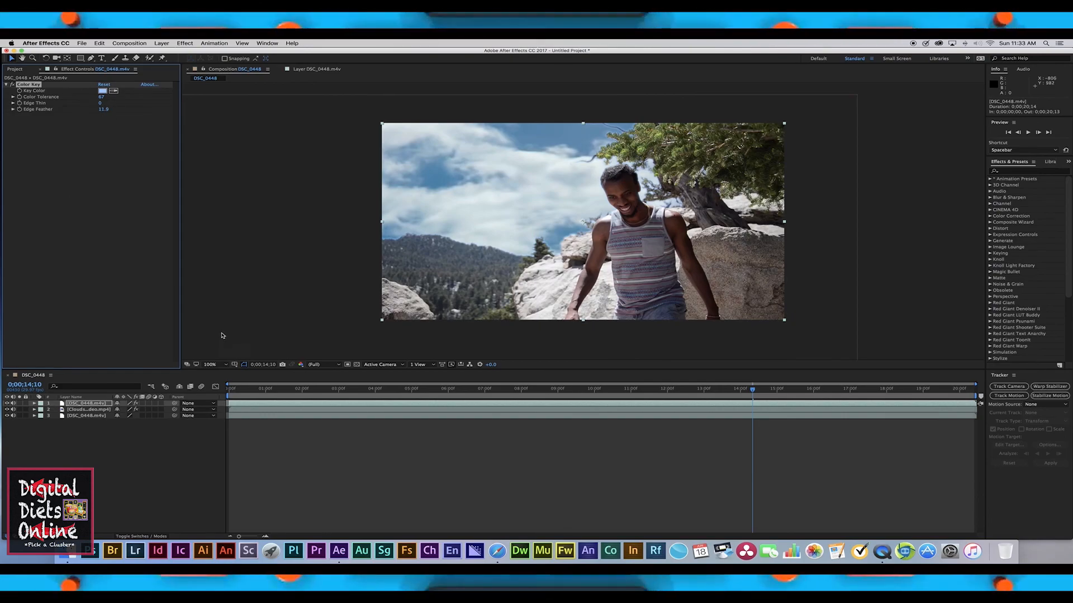
Step: Scrub through the timeline to check the keyed sky replacement
click(681, 390)
drag(679, 391, 629, 392)
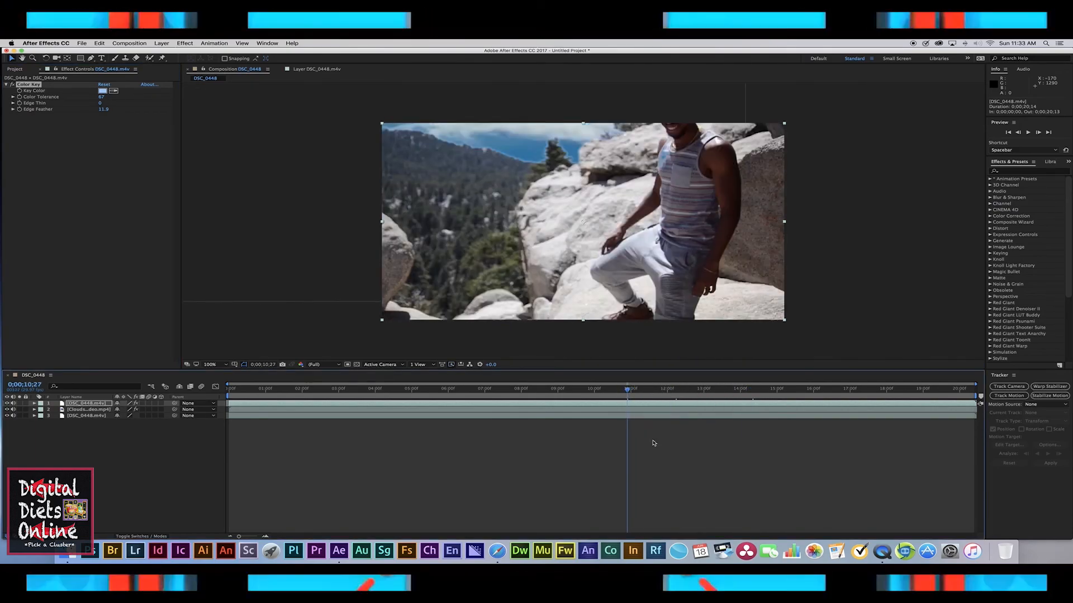
click(716, 390)
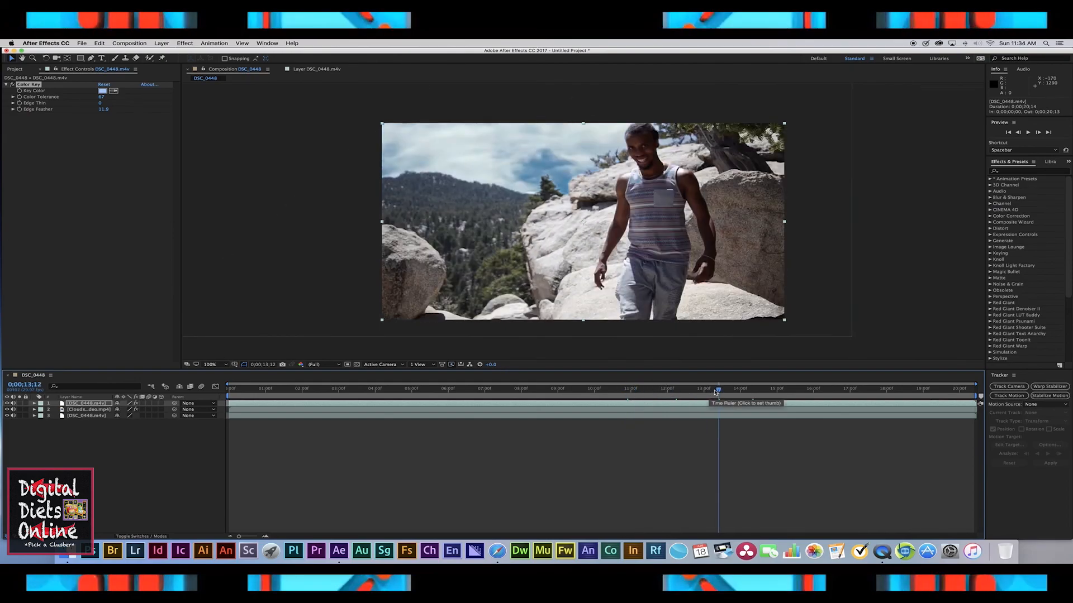
click(759, 391)
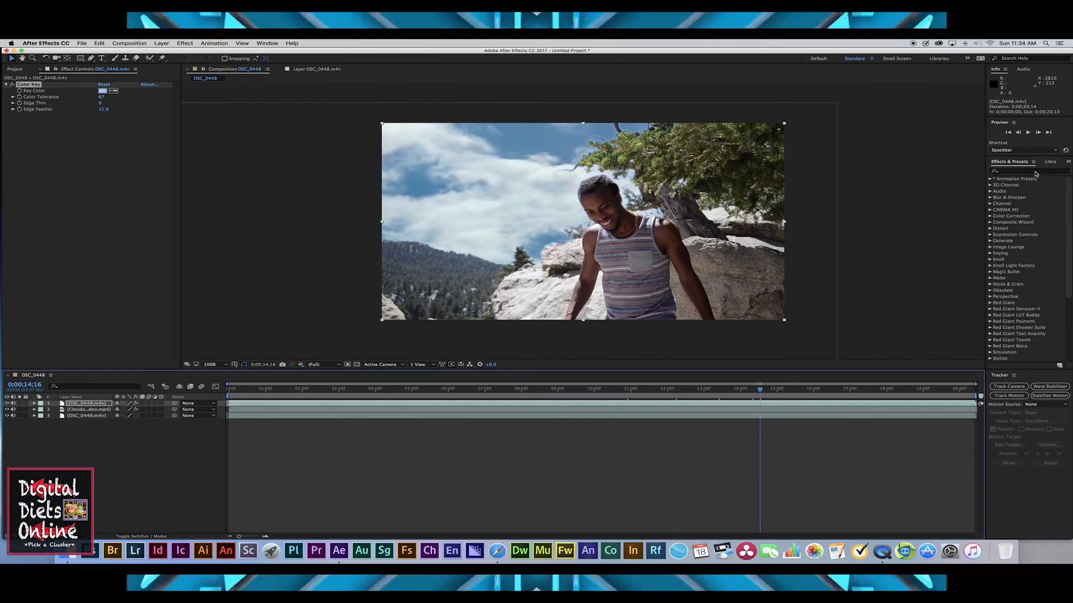
Step: Add a new adjustment layer at the top of the DSC_0448 composition
click(214, 43)
mouse_move(175, 52)
click(299, 96)
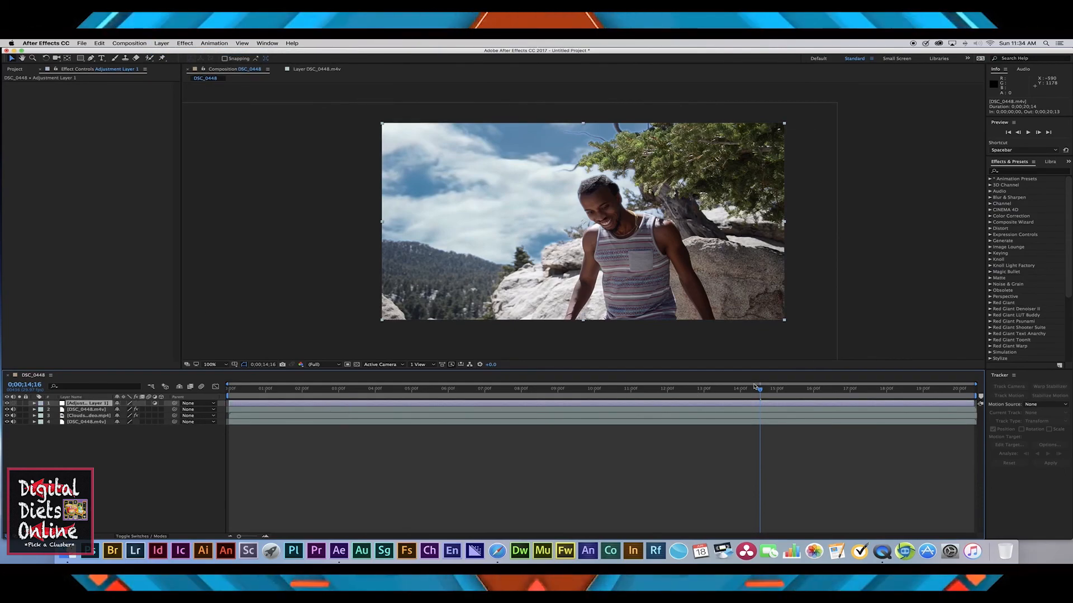
Step: Search the effects for "curve" and apply the Curves effect to the adjustment layer
click(1027, 171)
text(cu)
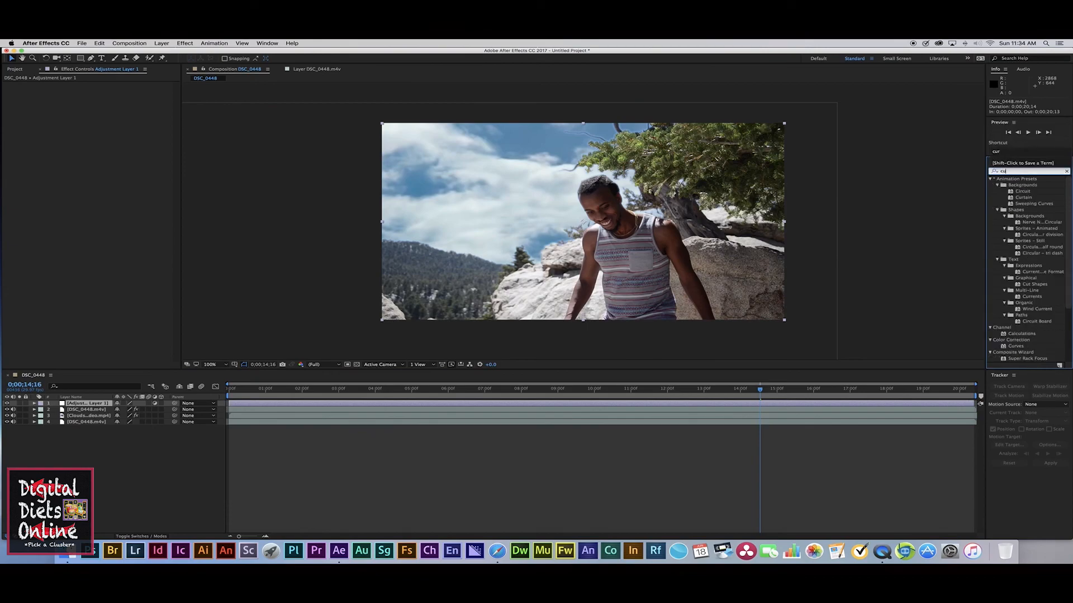
text(r)
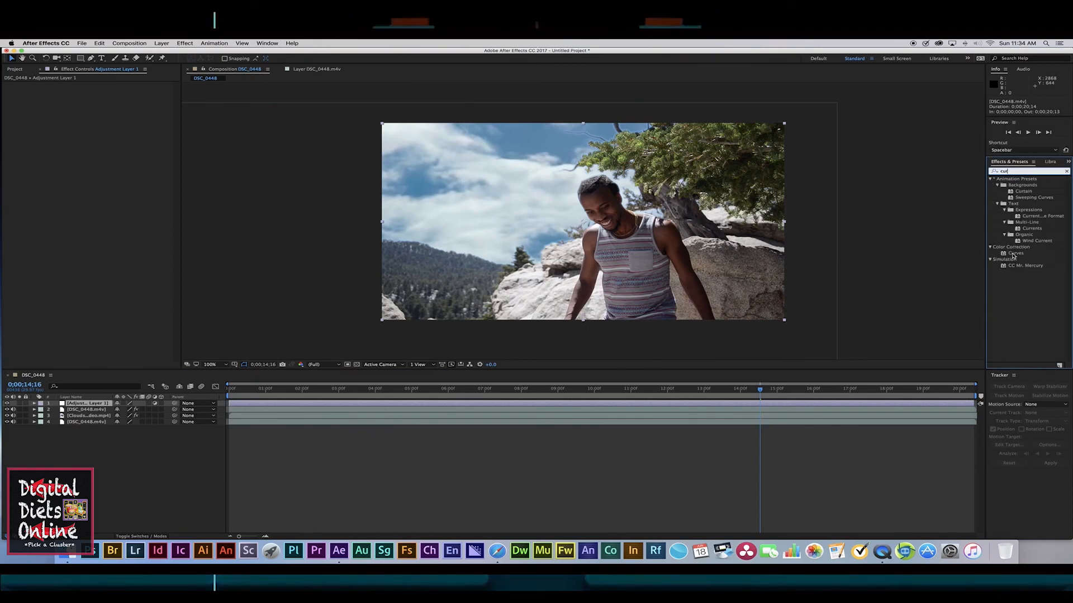
drag(1014, 256, 893, 324)
drag(838, 376, 796, 407)
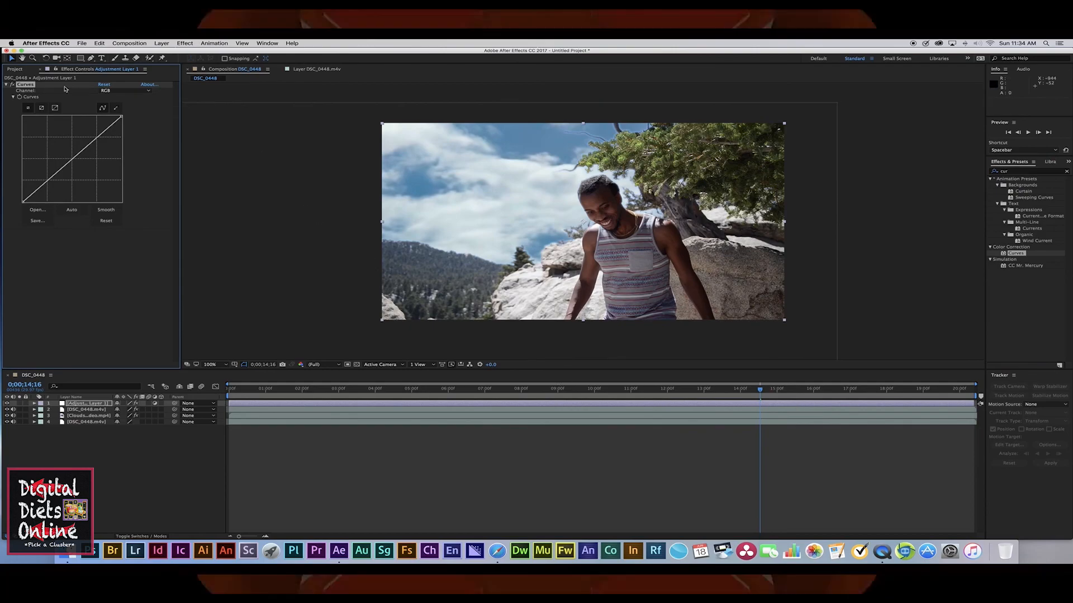
Step: Lift the RGB curve's midtones slightly and lower the Red channel curve slightly, leaving the Blue channel selected
drag(75, 157, 70, 149)
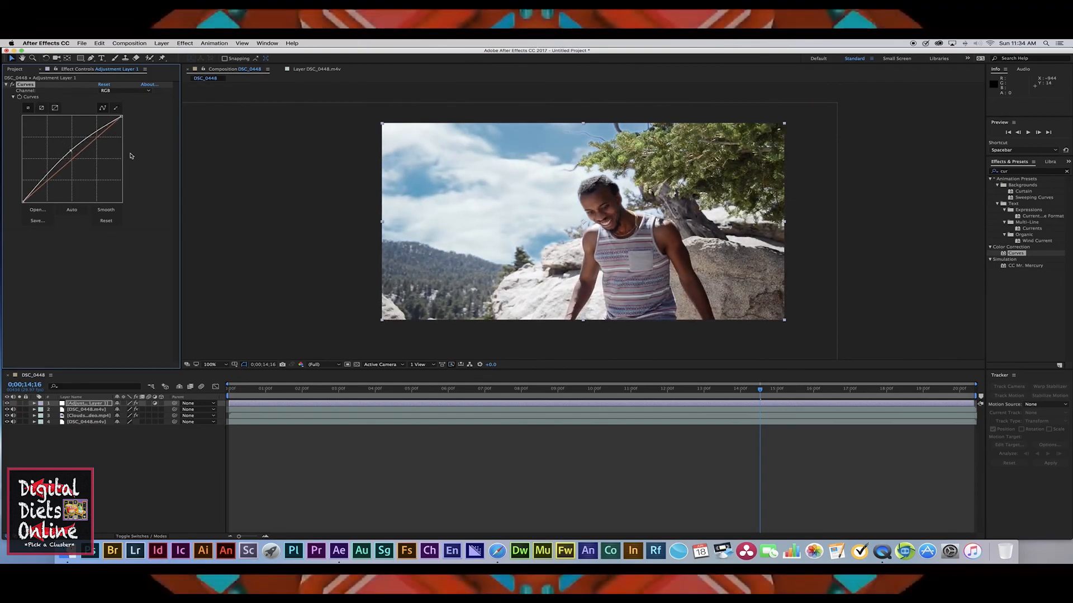
click(112, 90)
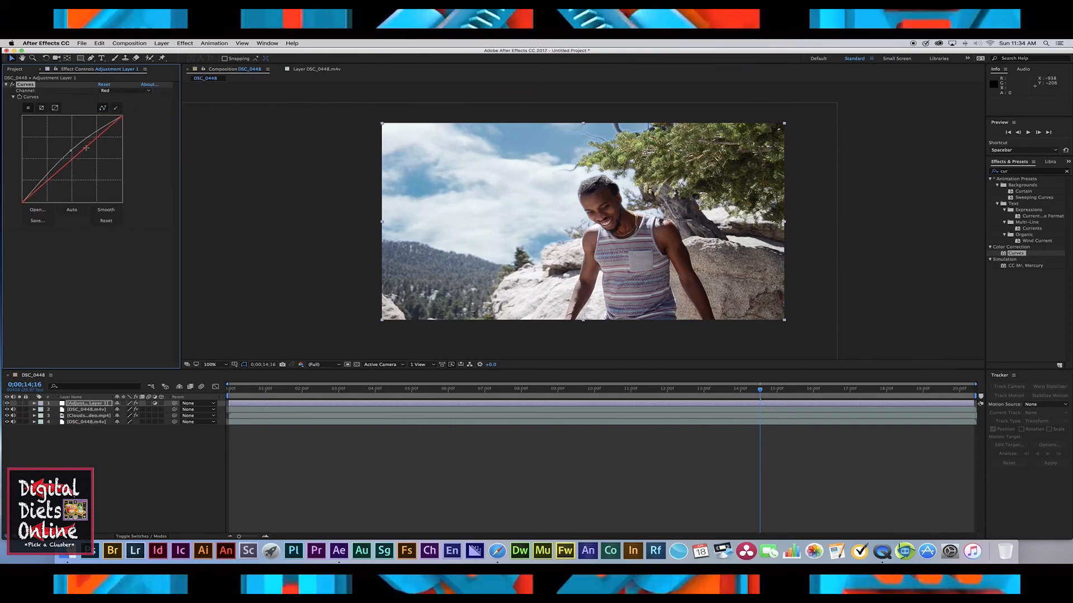
click(86, 147)
drag(86, 148, 87, 149)
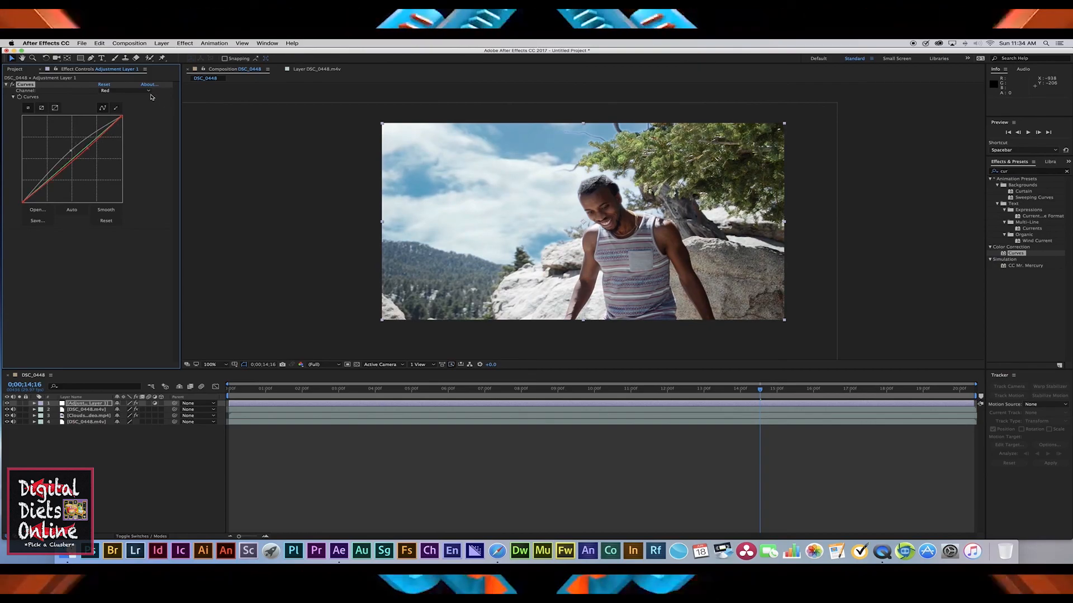
click(125, 90)
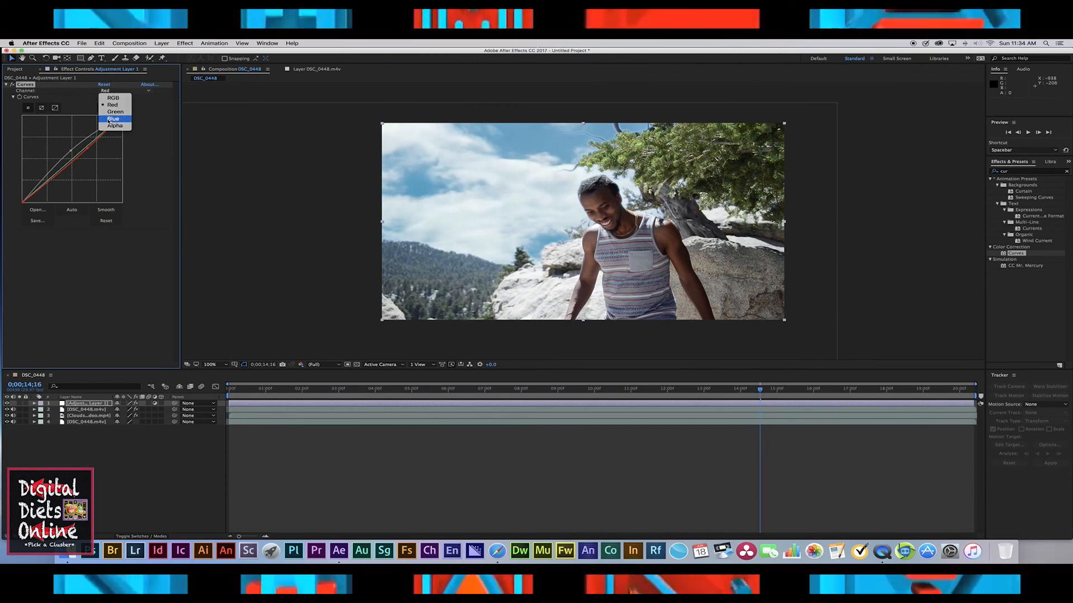
click(113, 118)
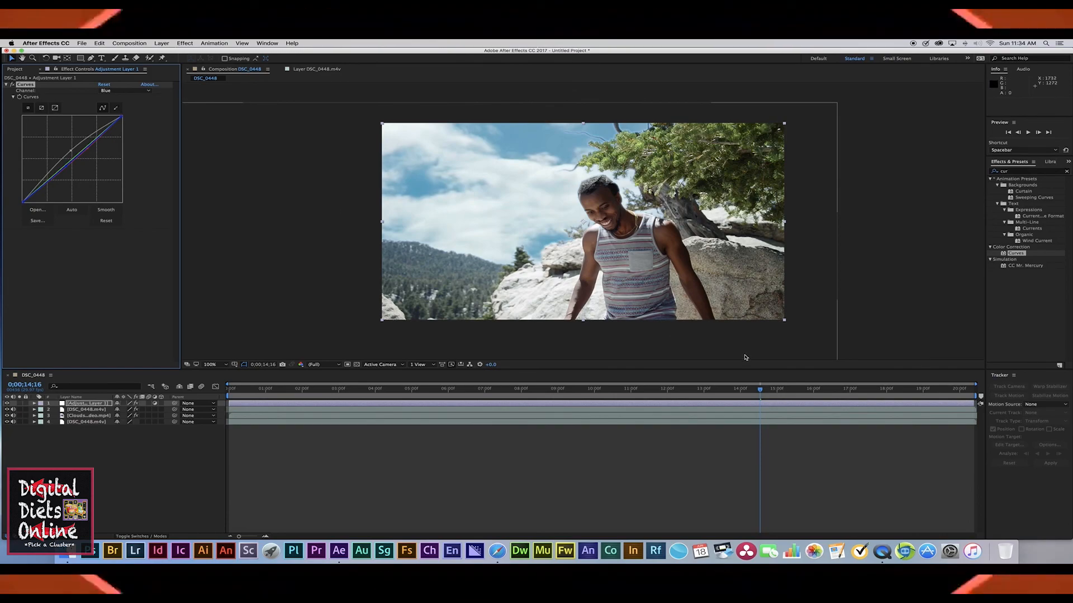
Step: Scrub and play back the timeline around 13 to 14 seconds to review the color-graded sky replacement
drag(759, 391, 740, 390)
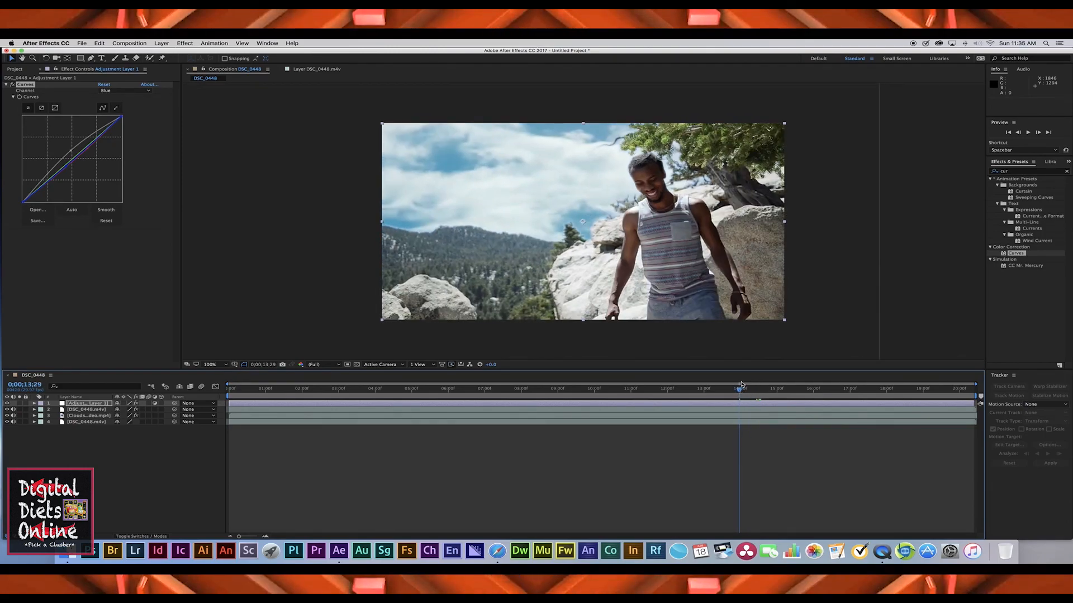
key(space)
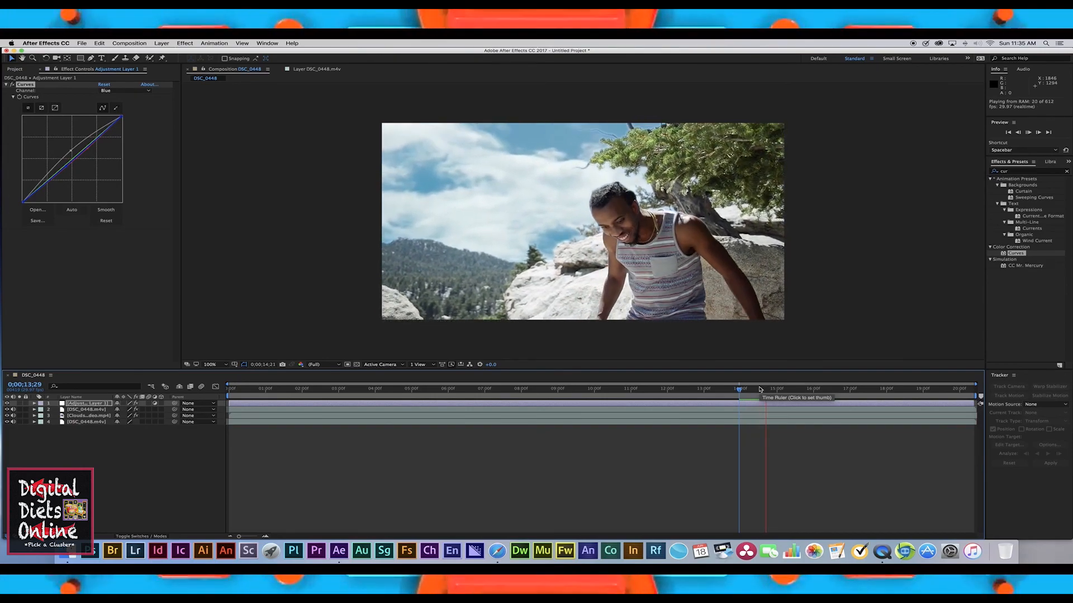
click(785, 390)
drag(785, 389, 703, 391)
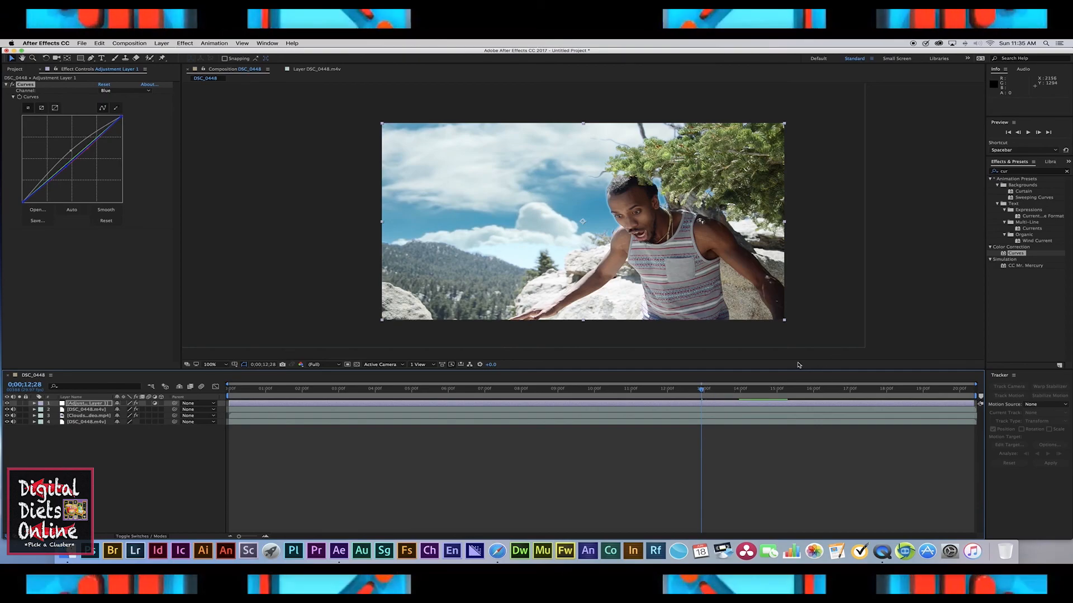
key(space)
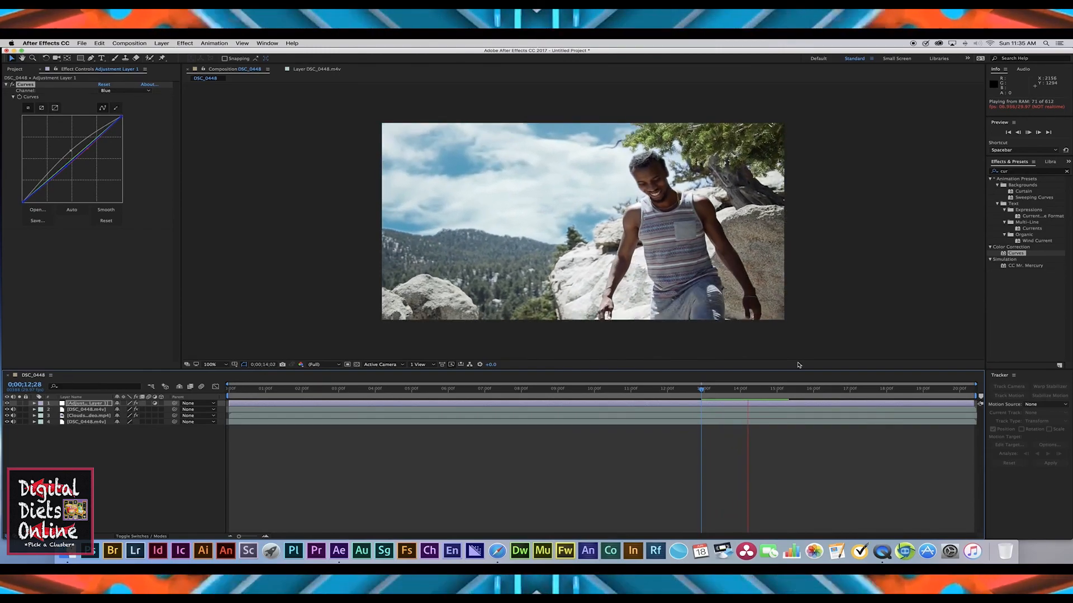
key(space)
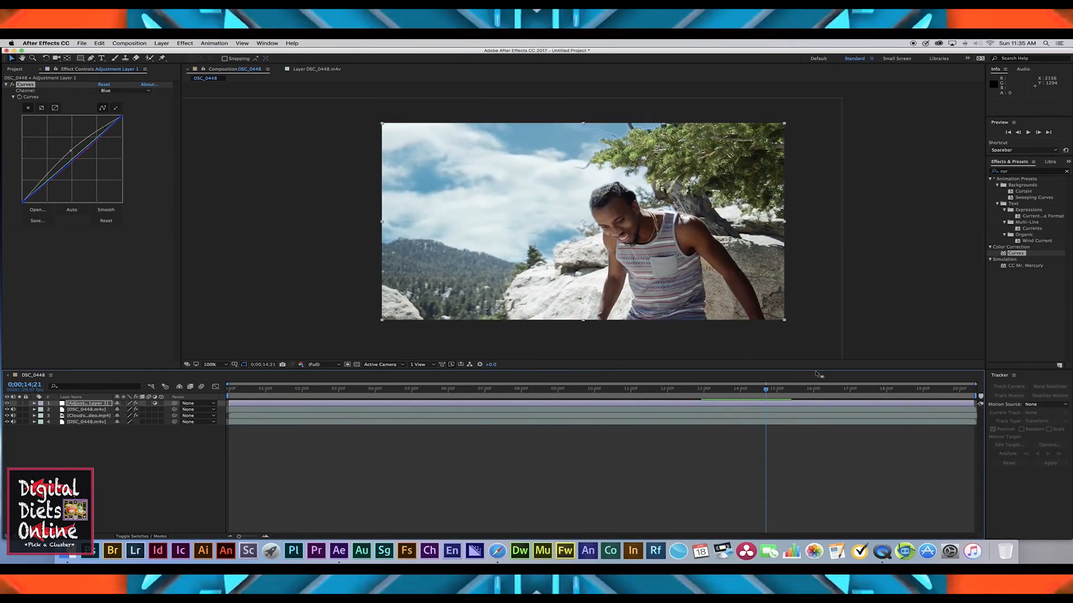
drag(765, 390, 707, 389)
key(space)
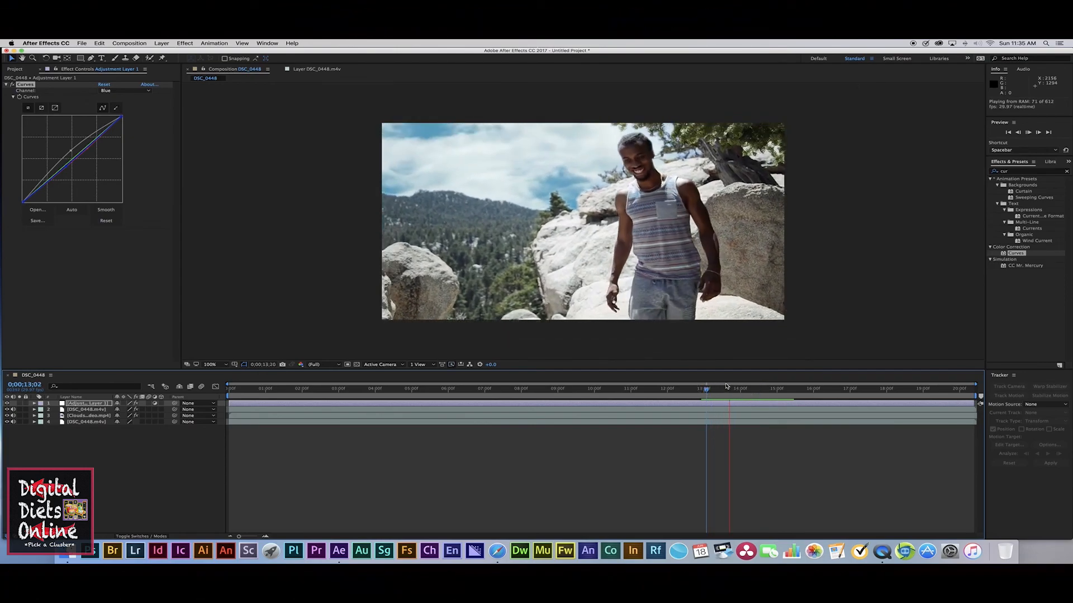
key(space)
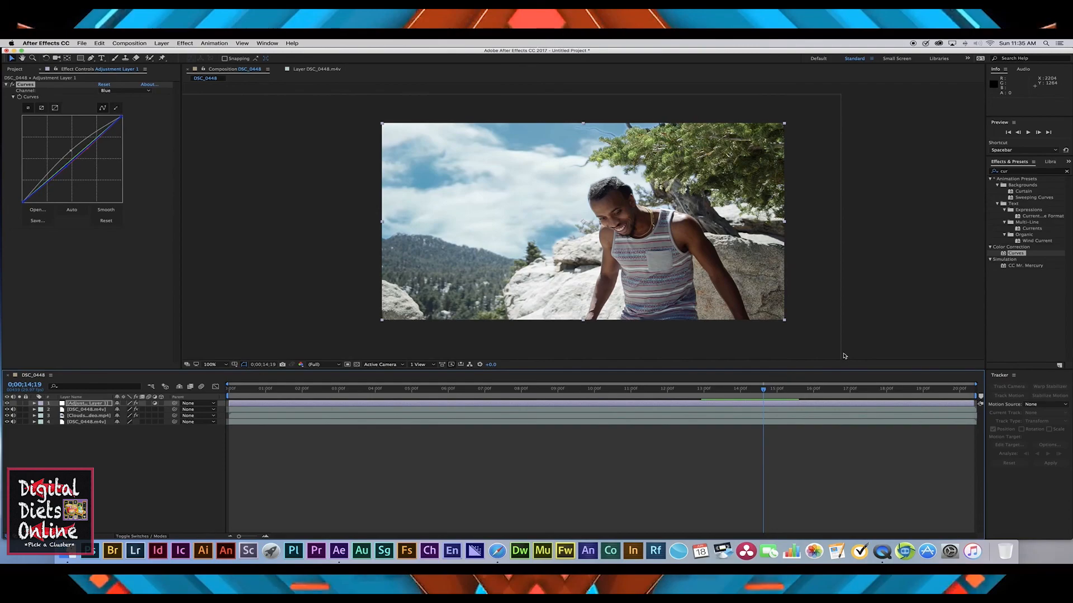